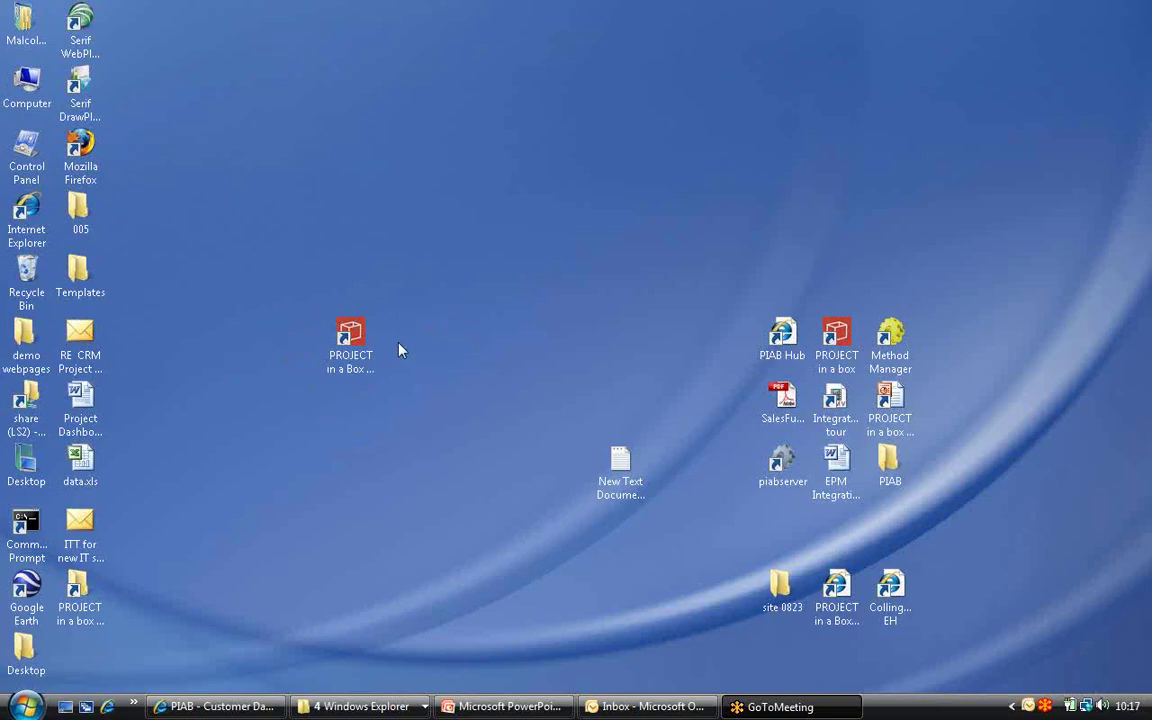
# Step: Launch PROJECT in a box, create 'a test project' from the Atern2 template, and dismiss the start-up panels
pyautogui.click(353, 341)
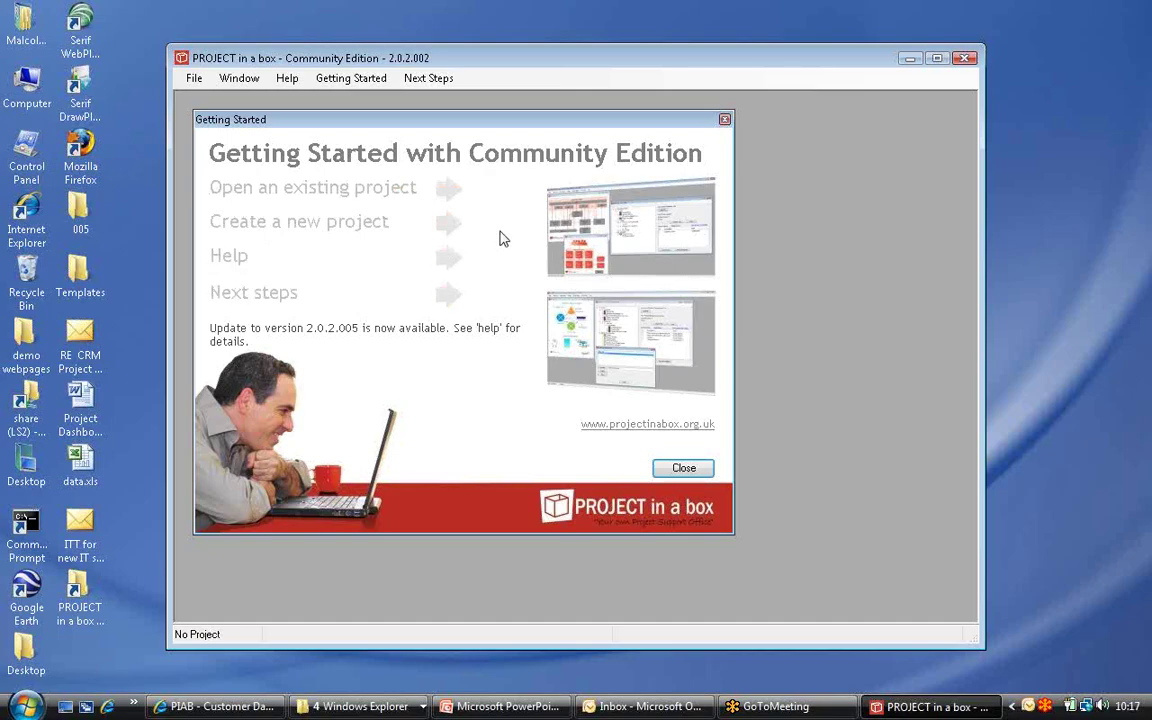
pyautogui.click(352, 232)
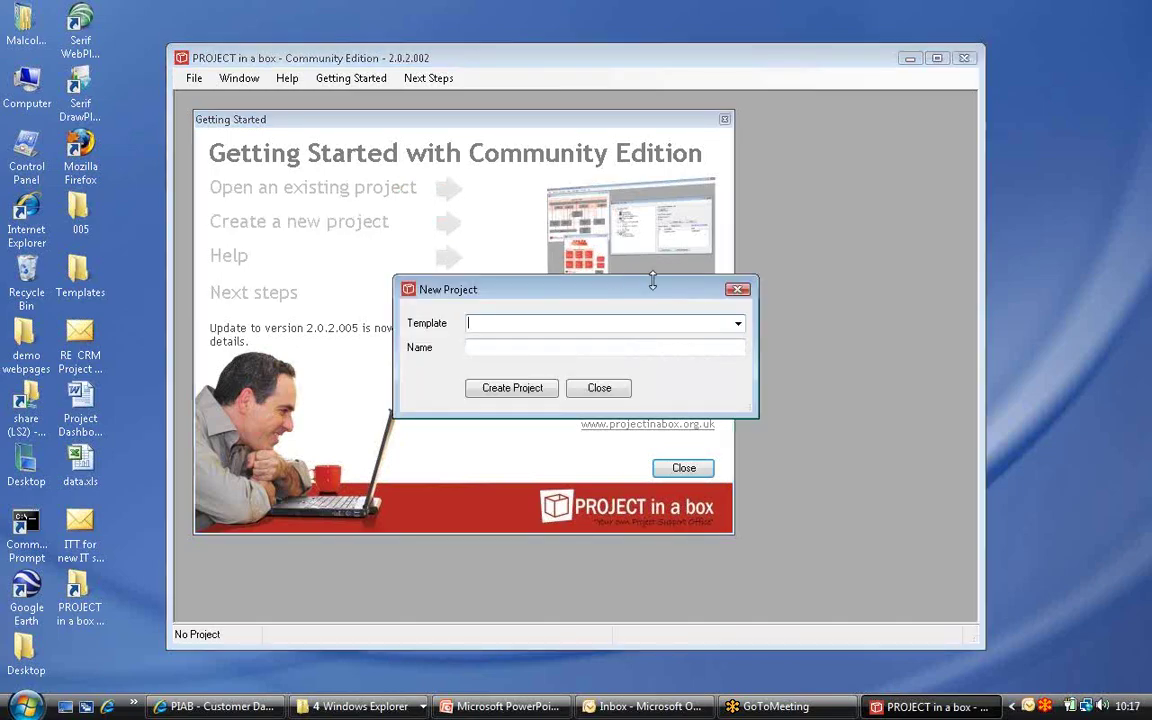
pyautogui.click(738, 323)
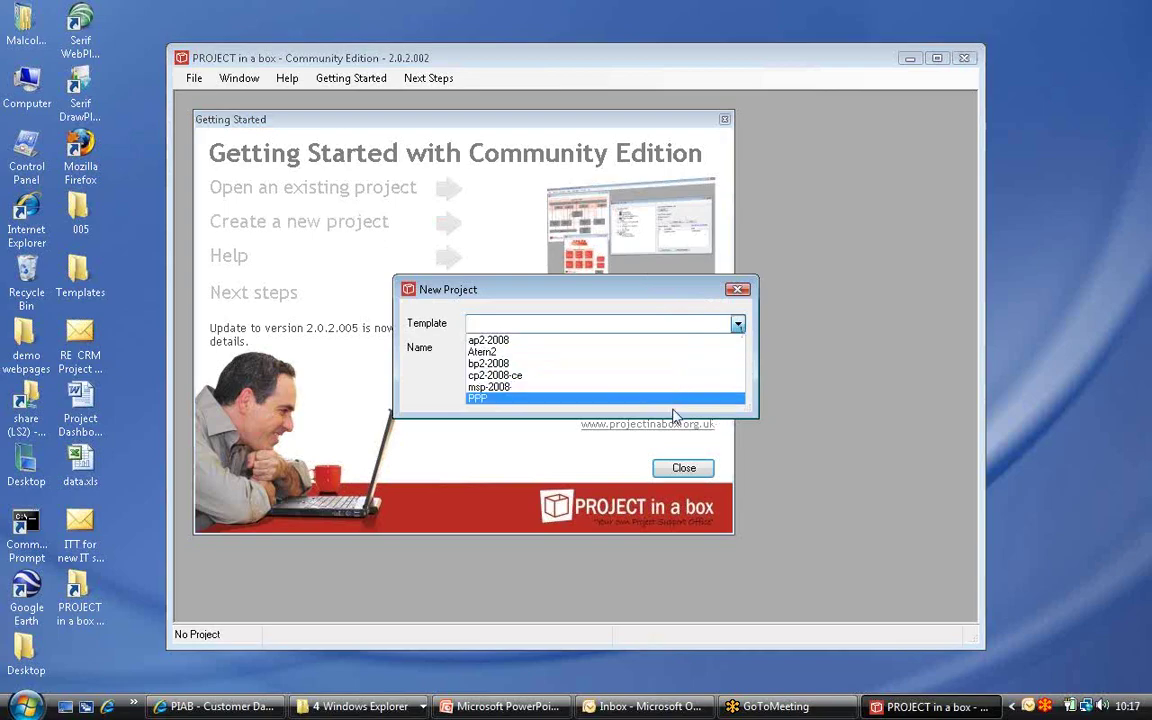
pyautogui.click(488, 352)
pyautogui.click(491, 348)
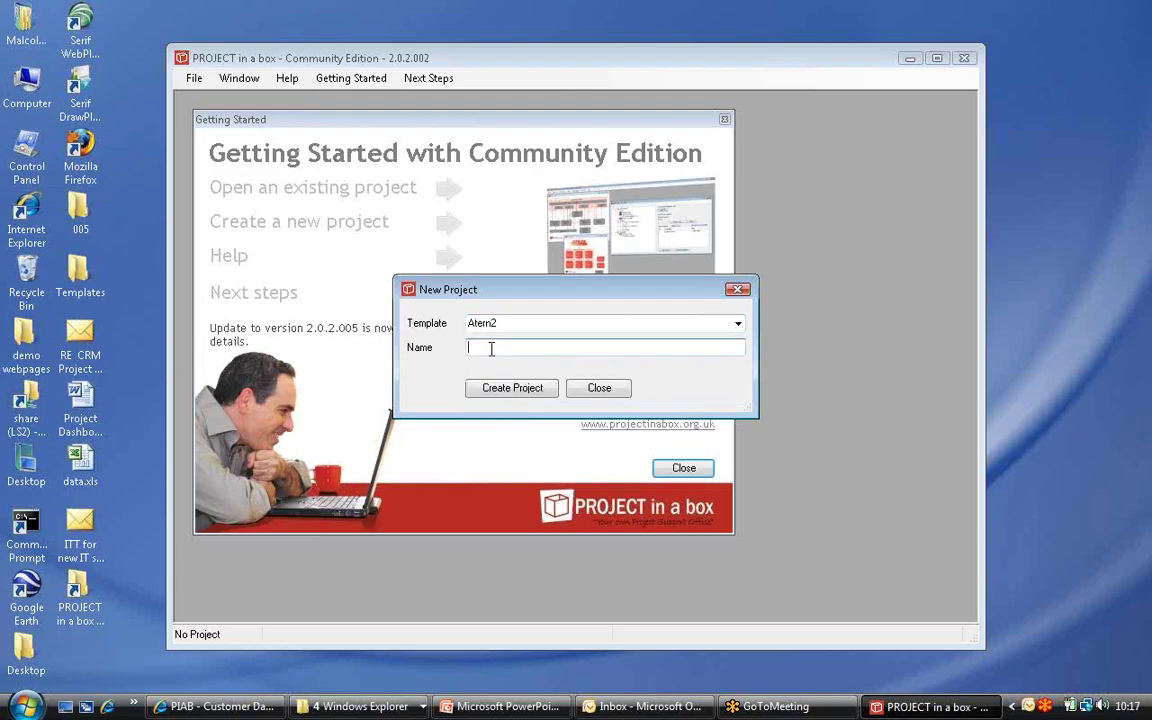
pyautogui.write('a test project')
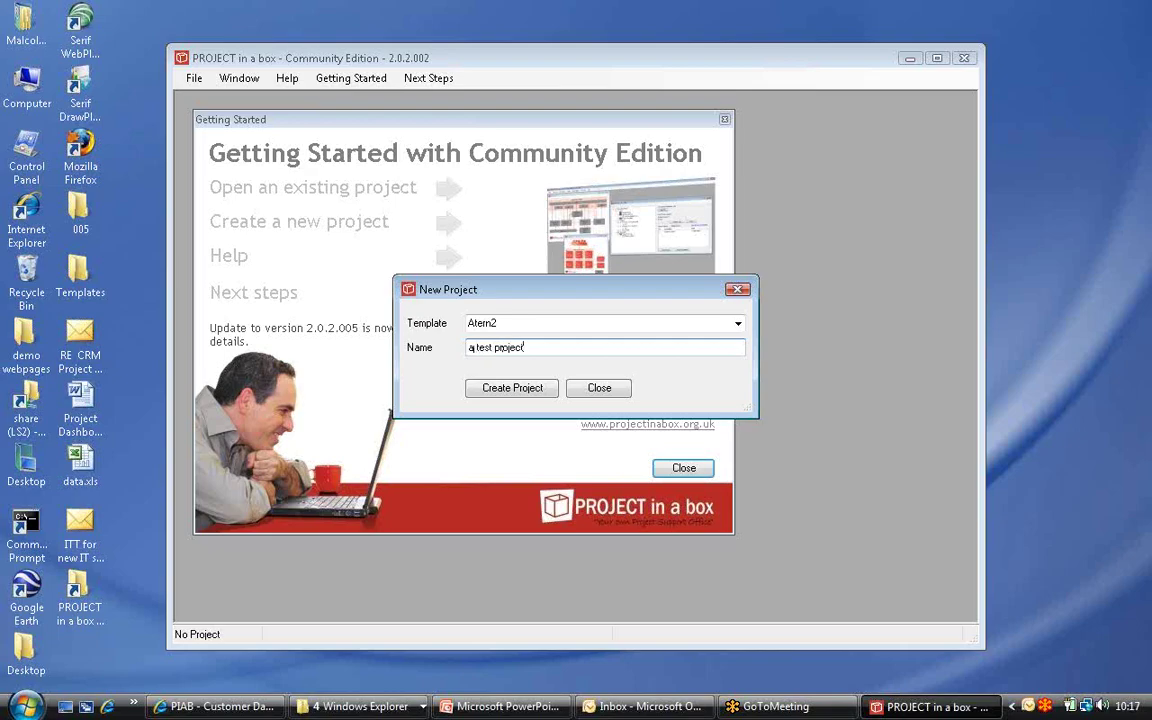
pyautogui.click(514, 393)
pyautogui.click(596, 414)
pyautogui.click(737, 290)
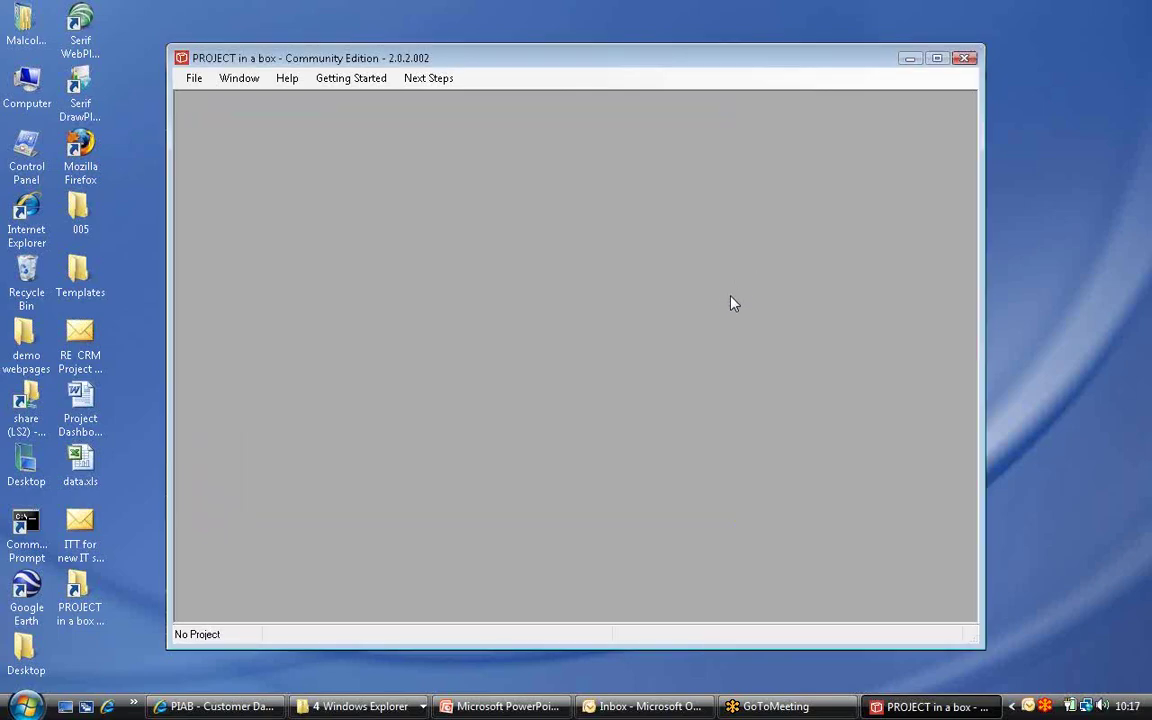
# Step: Open 'a test project', maximise the main window and enlarge the Atern Lifecycle diagram
pyautogui.click(194, 80)
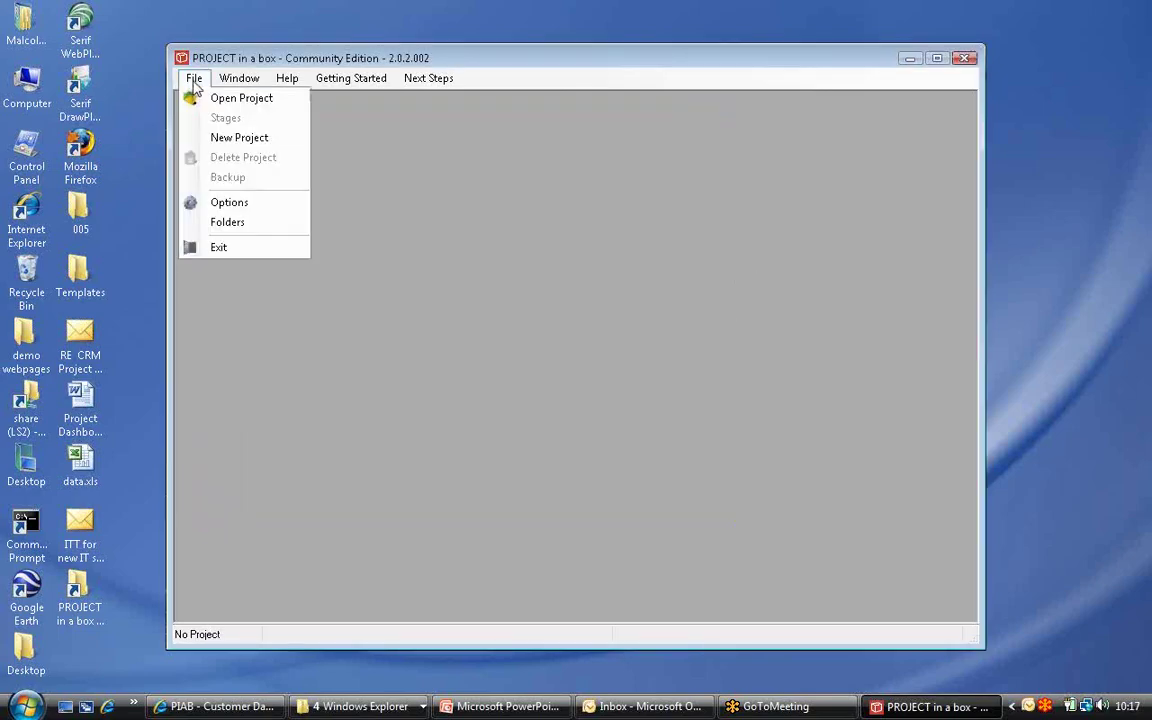
pyautogui.click(205, 98)
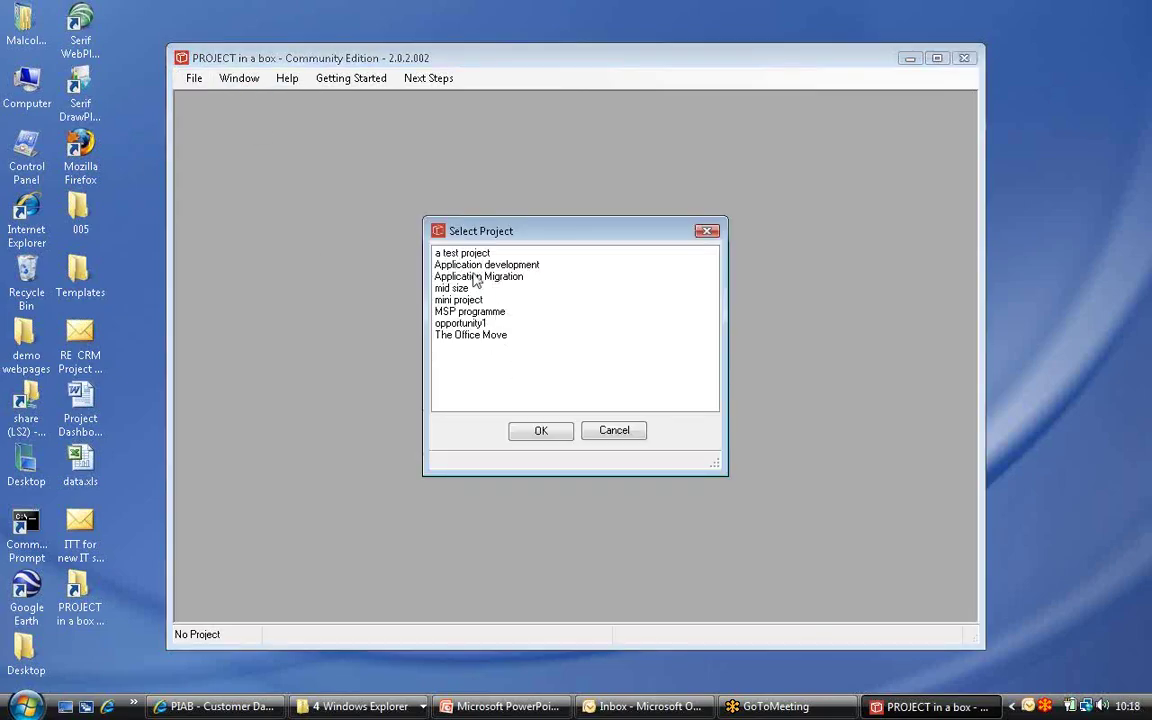
pyautogui.press('Down')
pyautogui.click(540, 436)
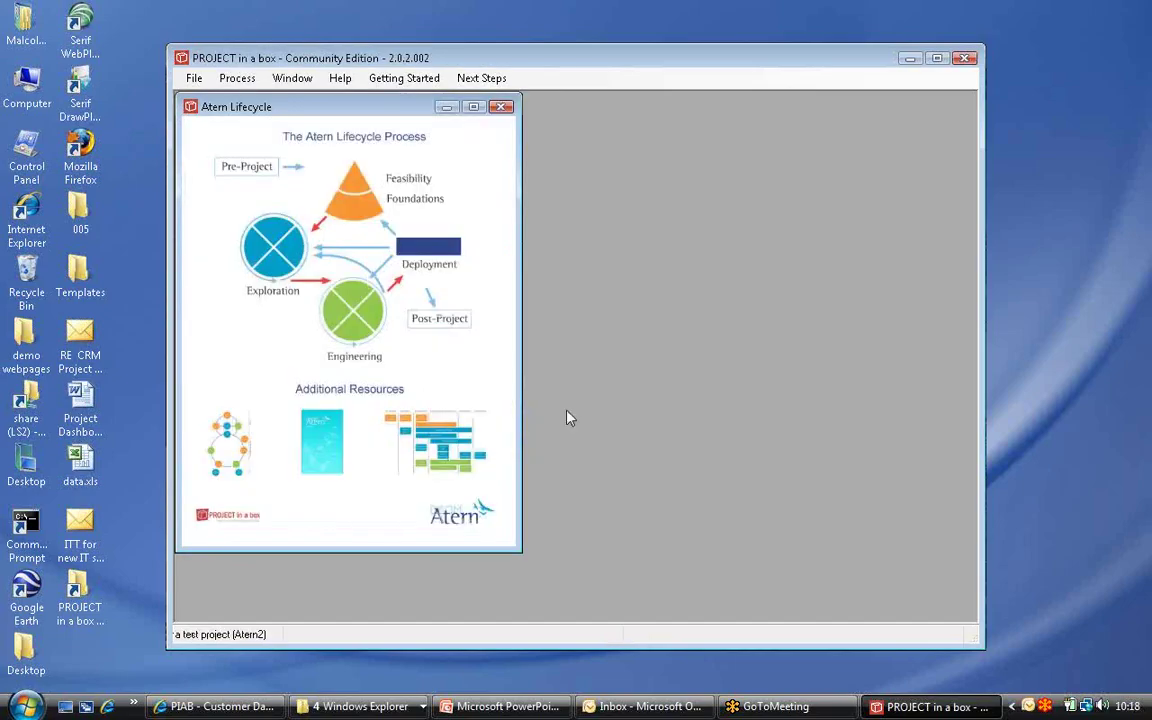
pyautogui.click(937, 59)
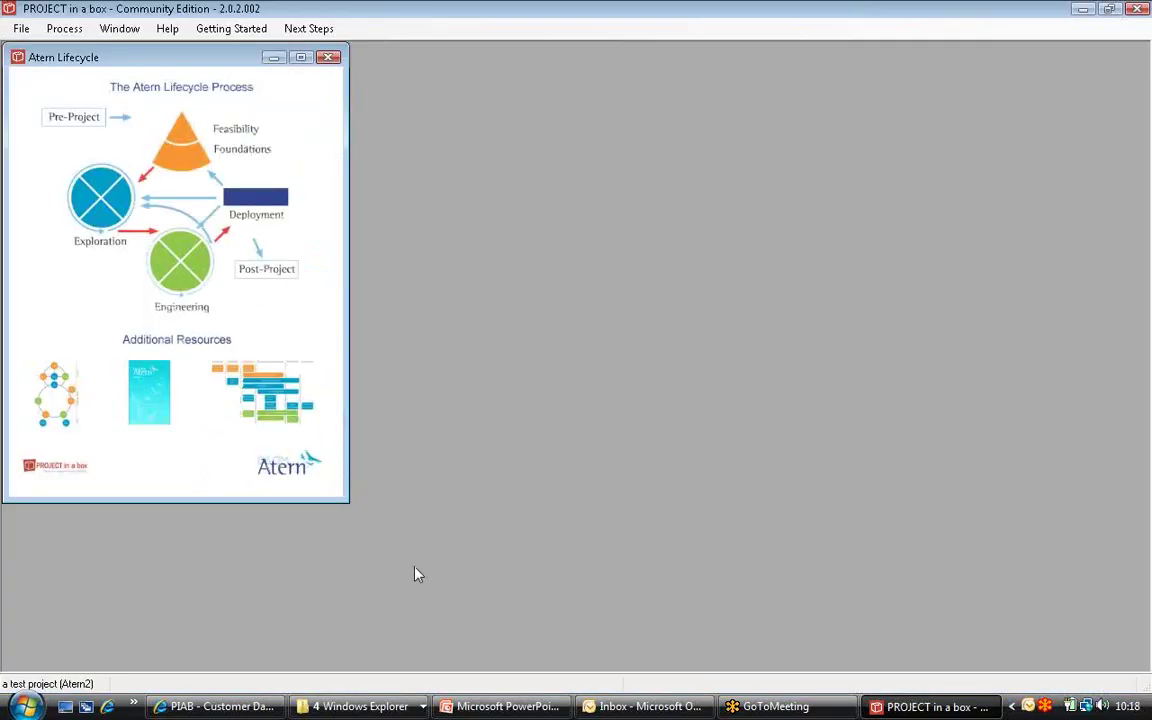
pyautogui.moveTo(347, 500); pyautogui.dragTo(436, 589)
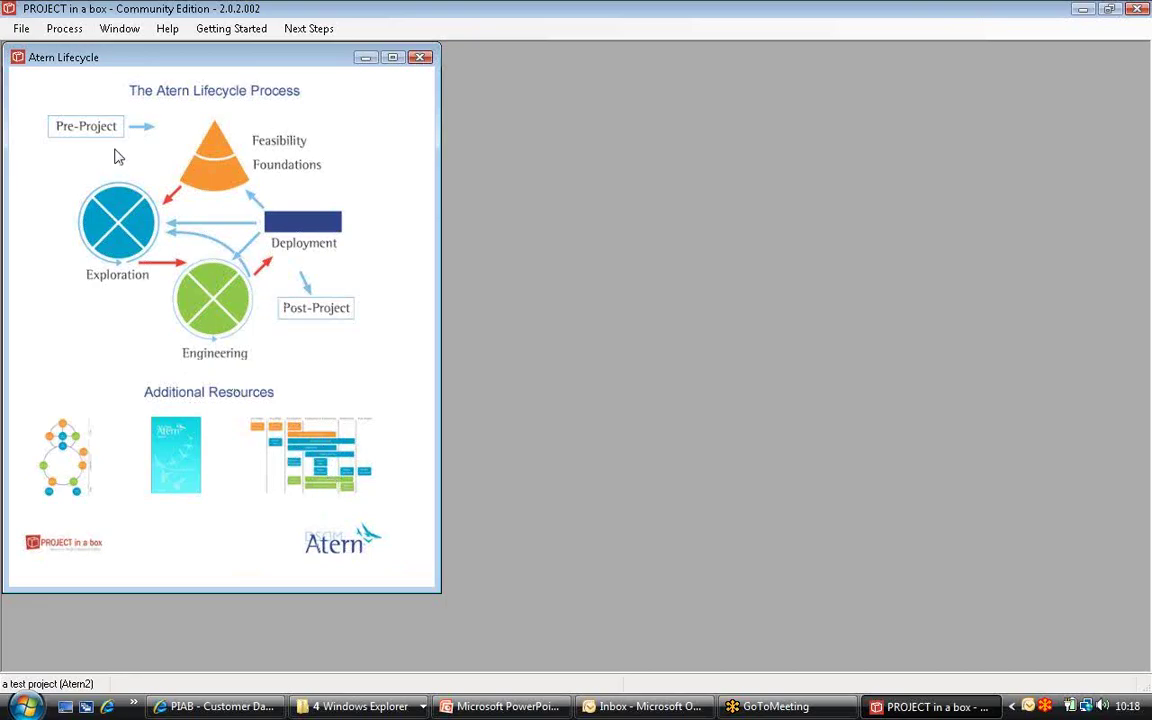
# Step: Browse the Pre-Project documents down to TermsOfReference.doc, then switch the explorer to Feasibility
pyautogui.click(88, 121)
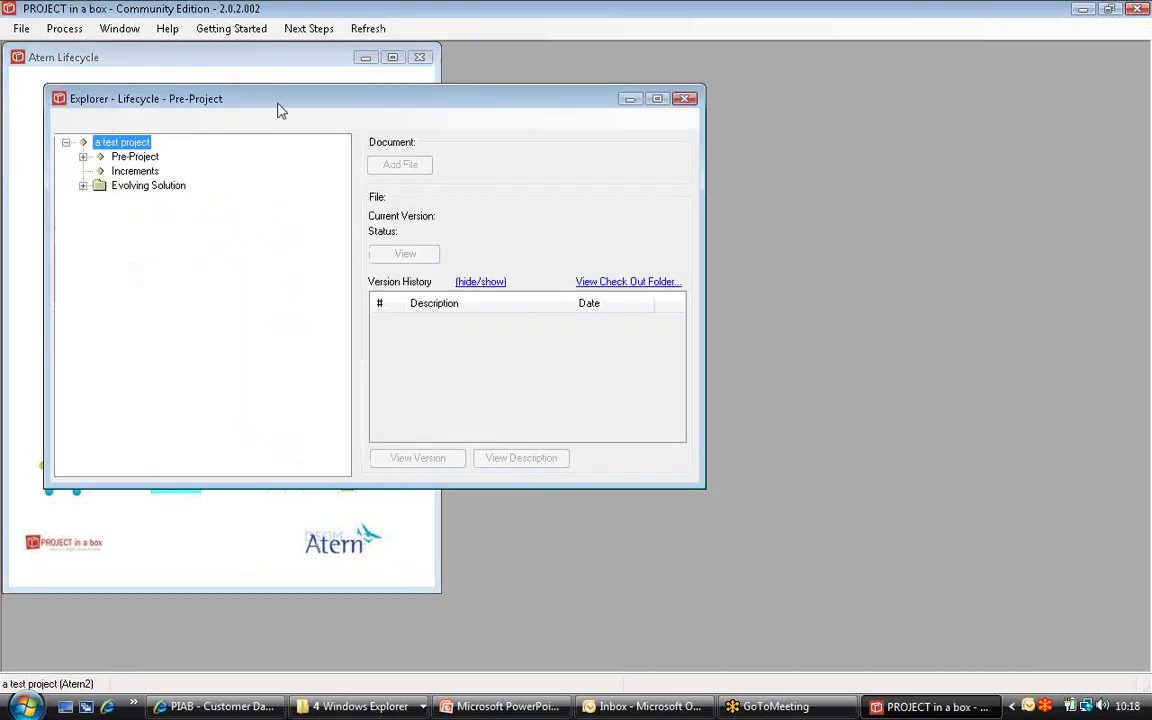
pyautogui.moveTo(306, 99); pyautogui.dragTo(716, 67)
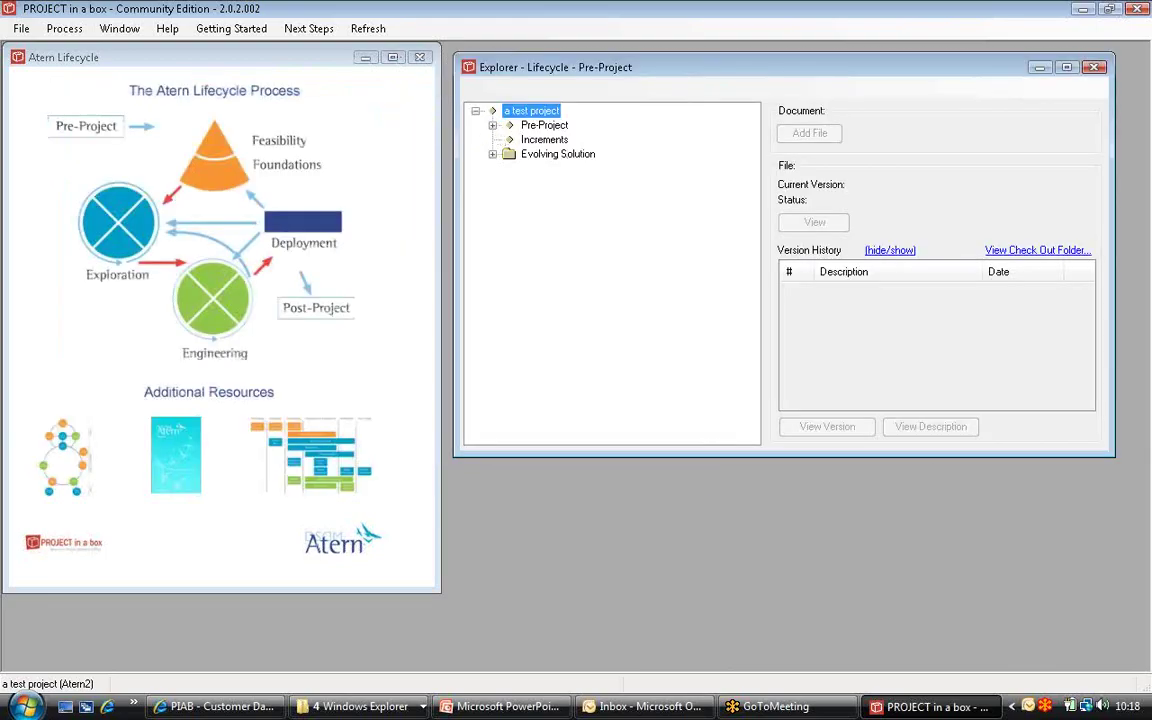
pyautogui.click(492, 125)
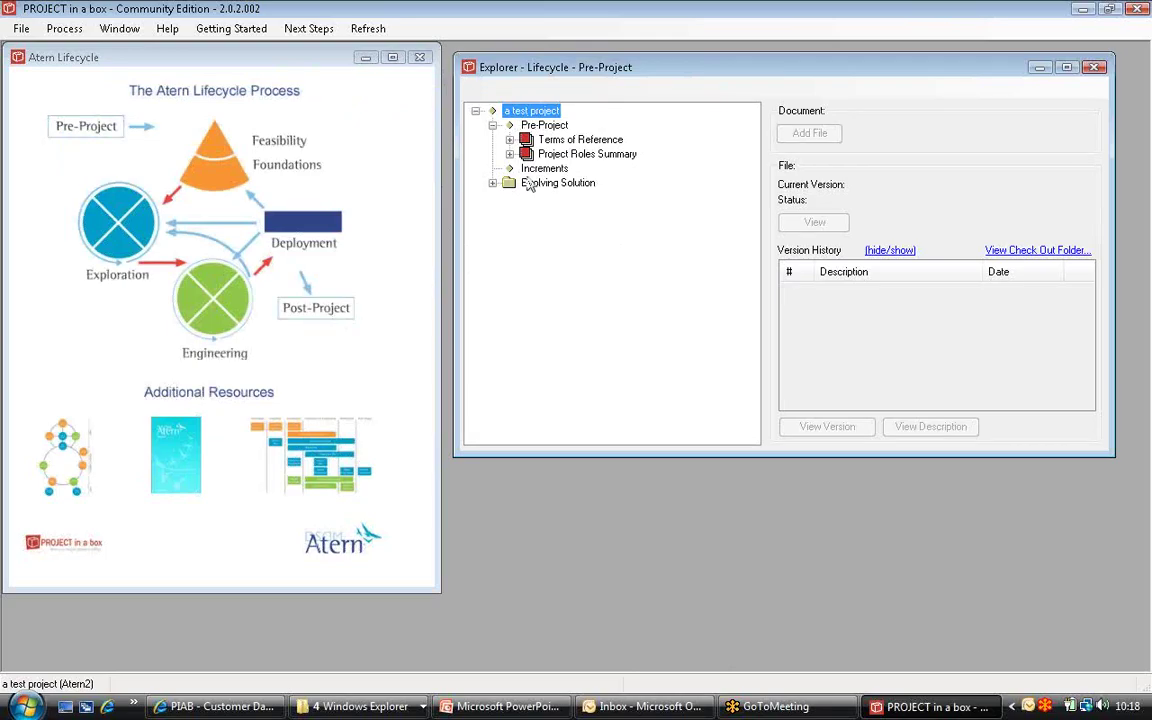
pyautogui.click(510, 139)
pyautogui.click(510, 168)
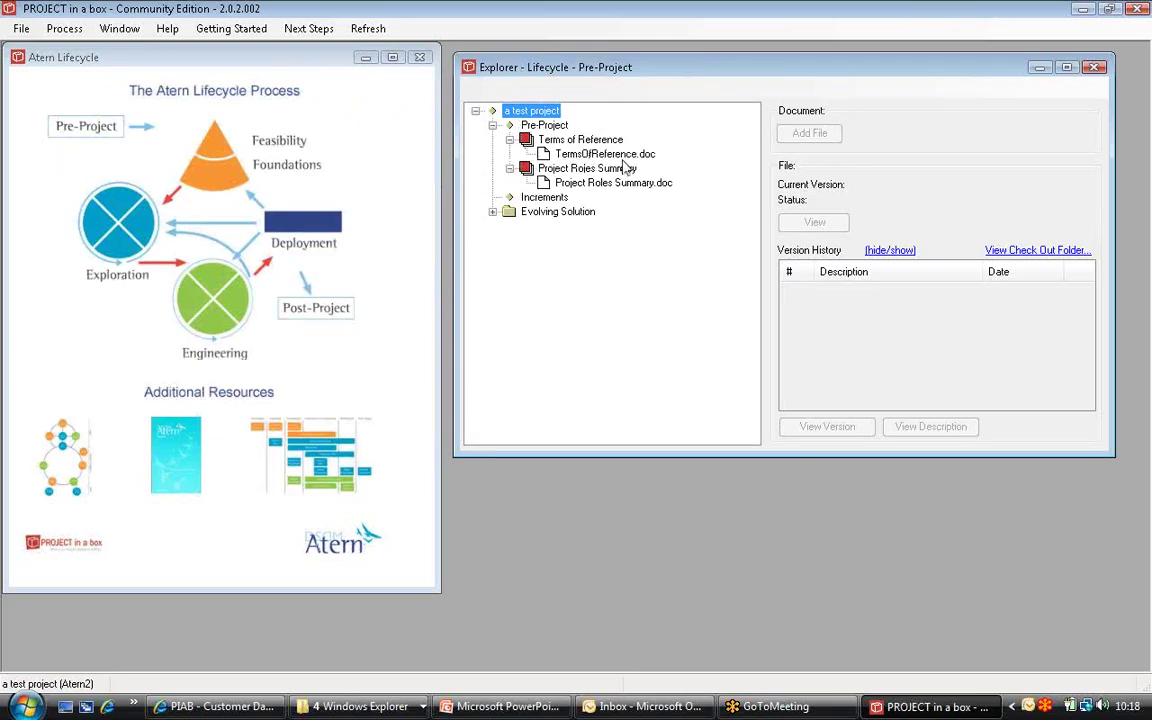
pyautogui.click(548, 153)
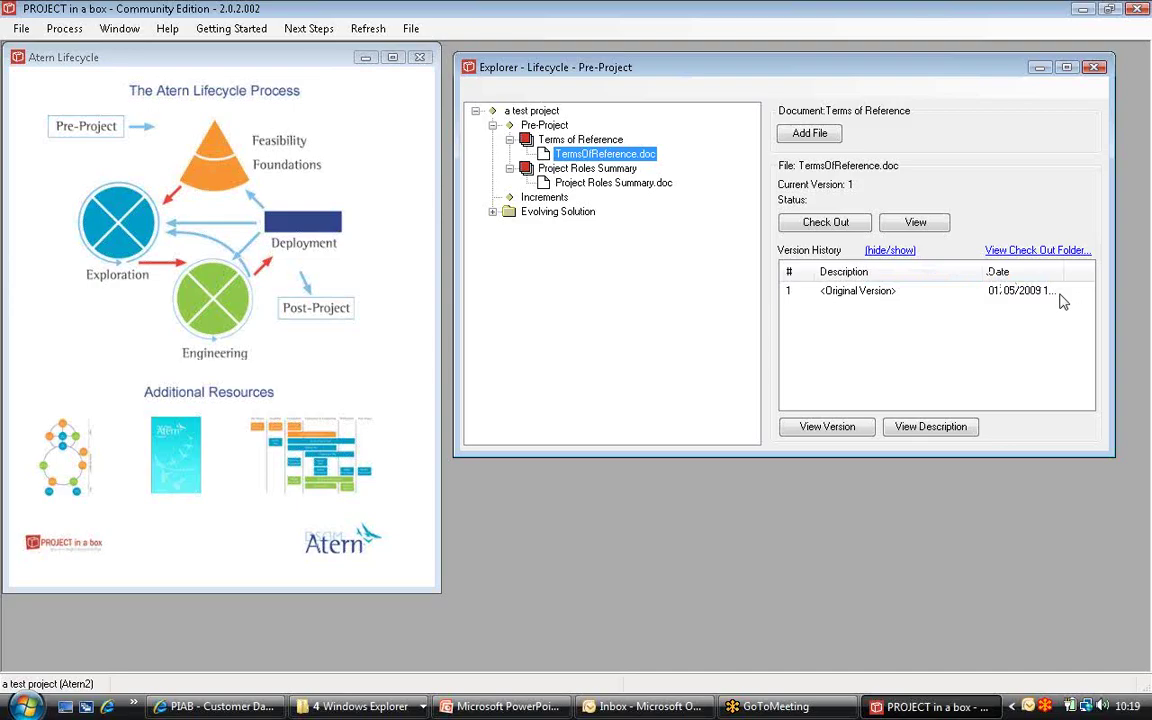
pyautogui.click(287, 148)
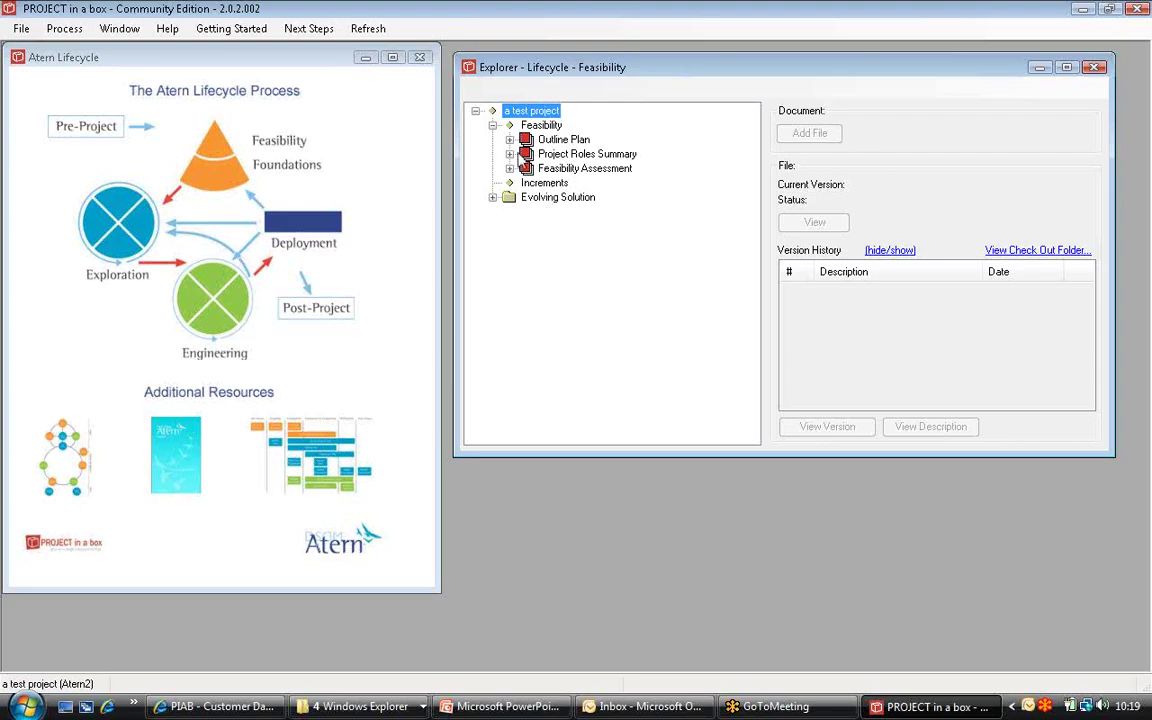
# Step: Expand Outline Plan and Evolving Solution, view Foundations and Exploration/Engineering, then reopen Feasibility's Outline Plan files
pyautogui.click(510, 139)
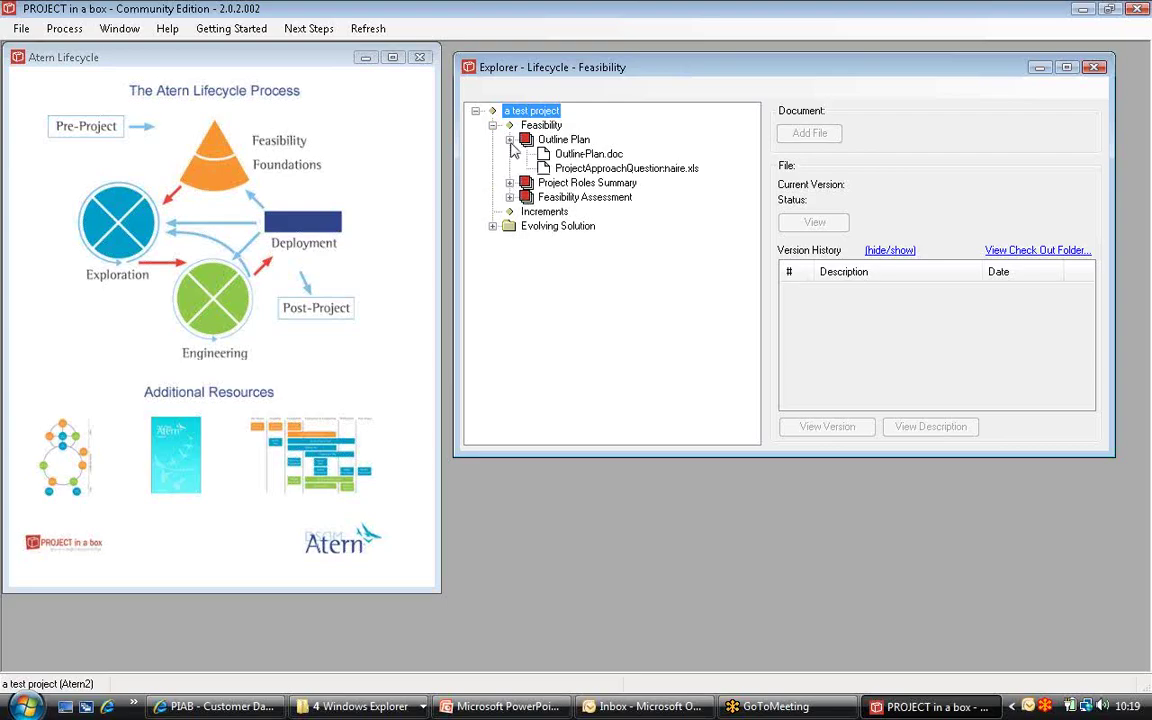
pyautogui.click(493, 227)
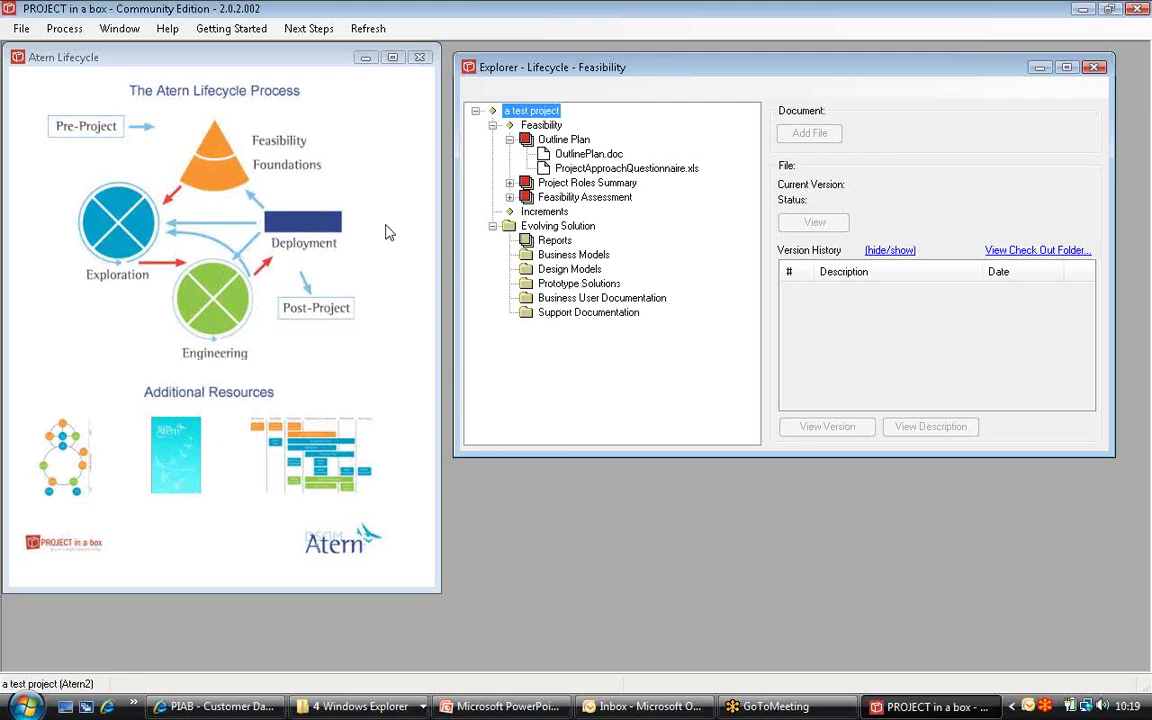
pyautogui.click(218, 188)
pyautogui.click(112, 207)
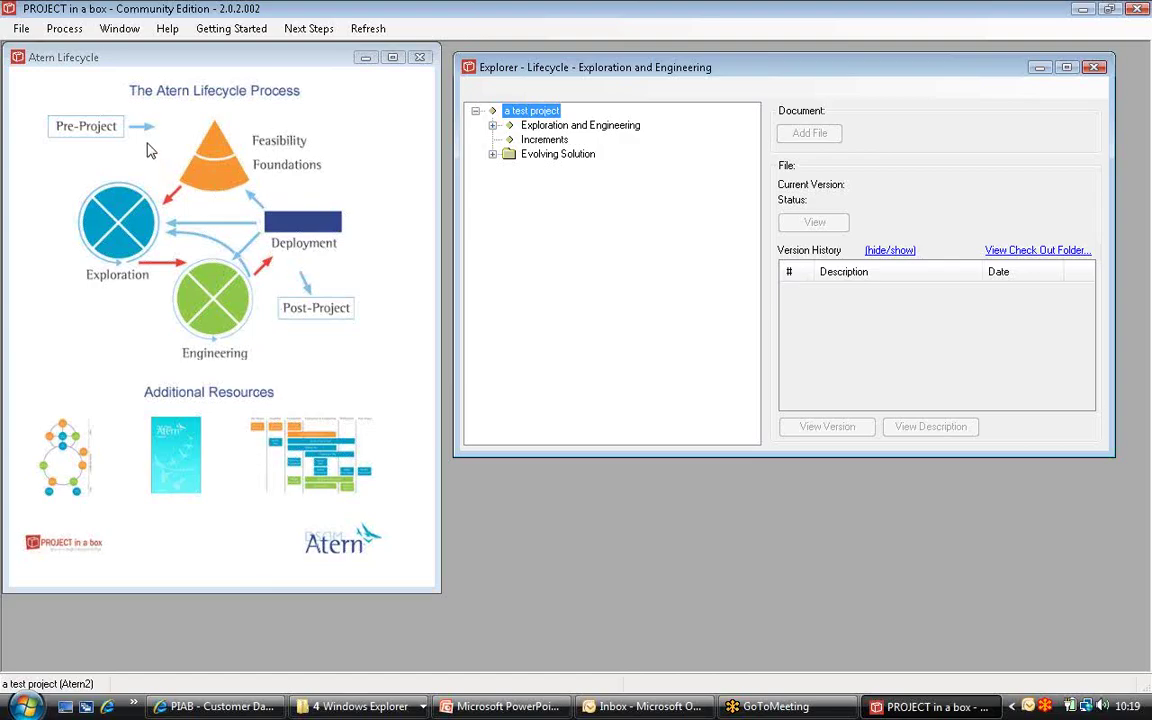
pyautogui.click(208, 148)
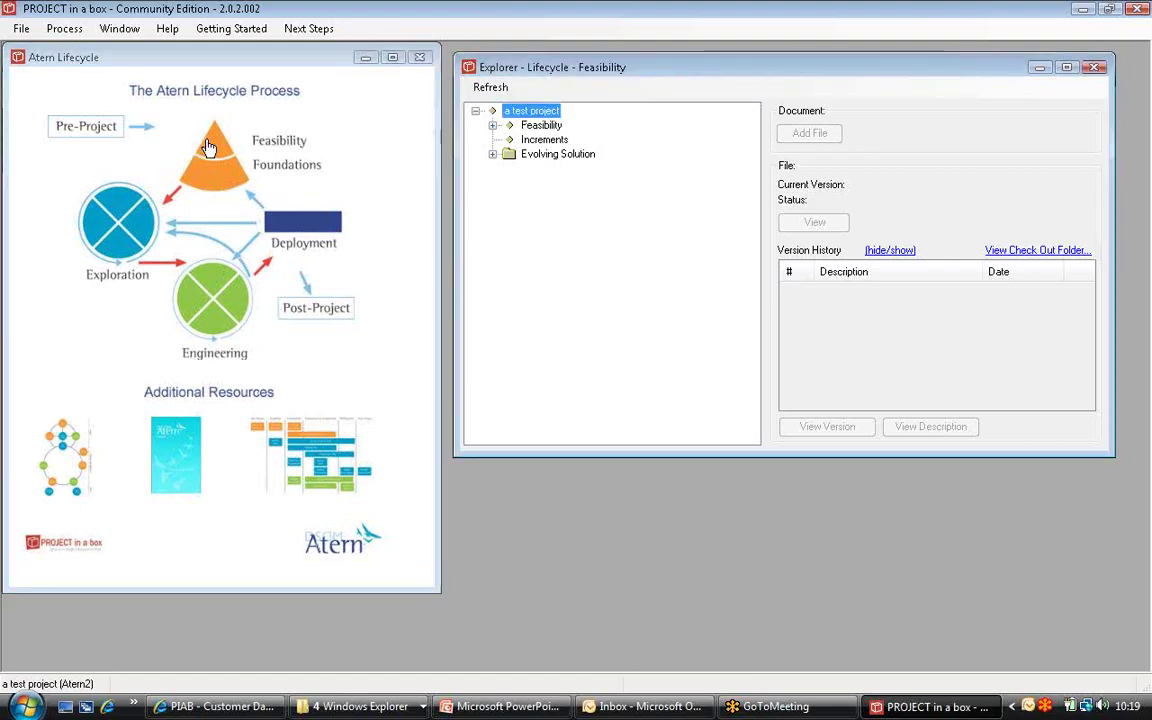
pyautogui.click(492, 125)
pyautogui.click(510, 140)
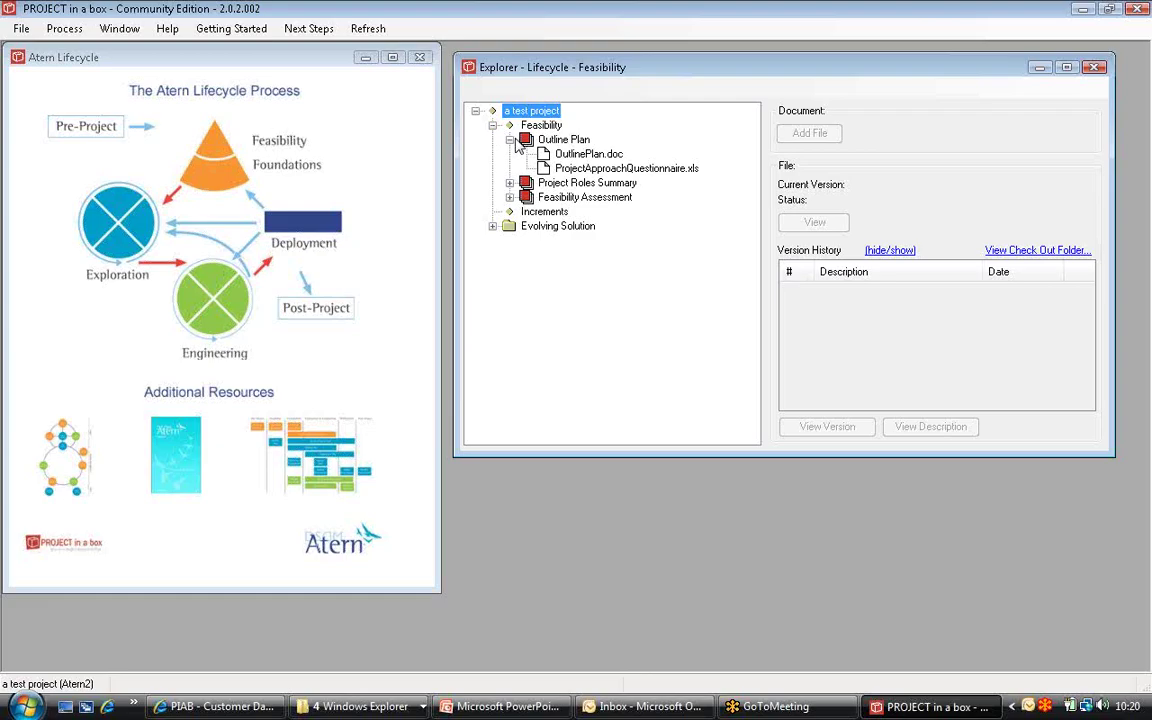
# Step: Open OutlinePlan.doc in Word, scroll through its pages, and close it
pyautogui.doubleClick(572, 157)
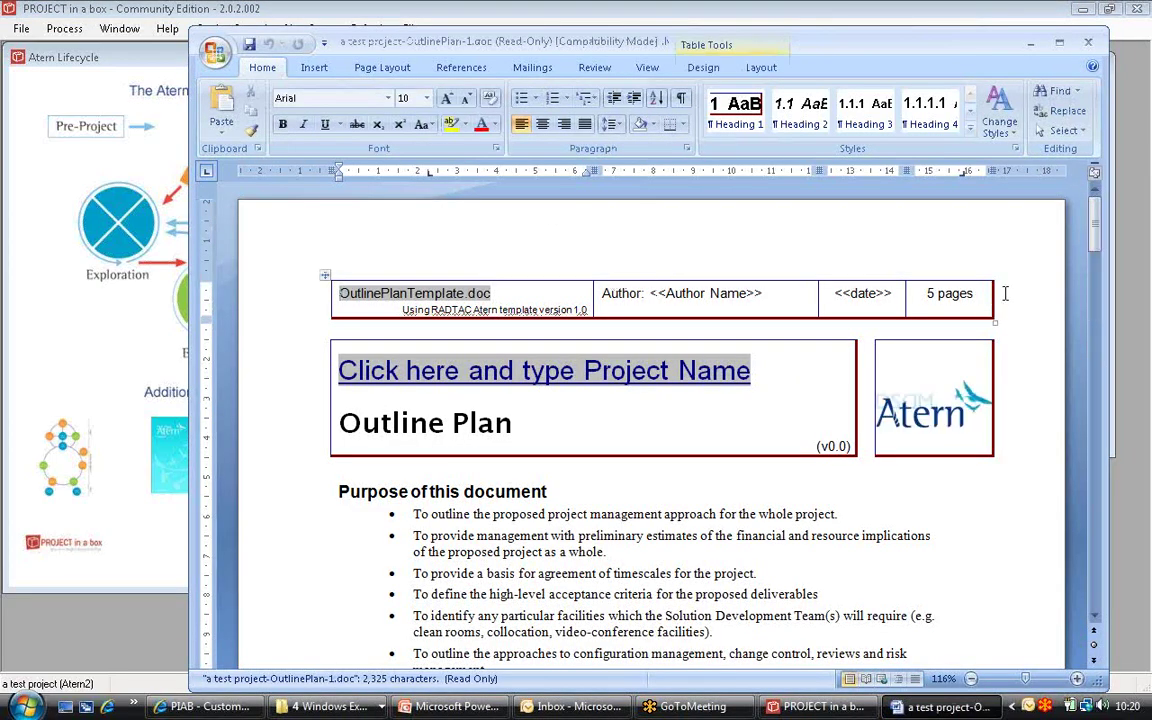
pyautogui.scroll(-4, 1006, 293)
pyautogui.scroll(-7, 1006, 293)
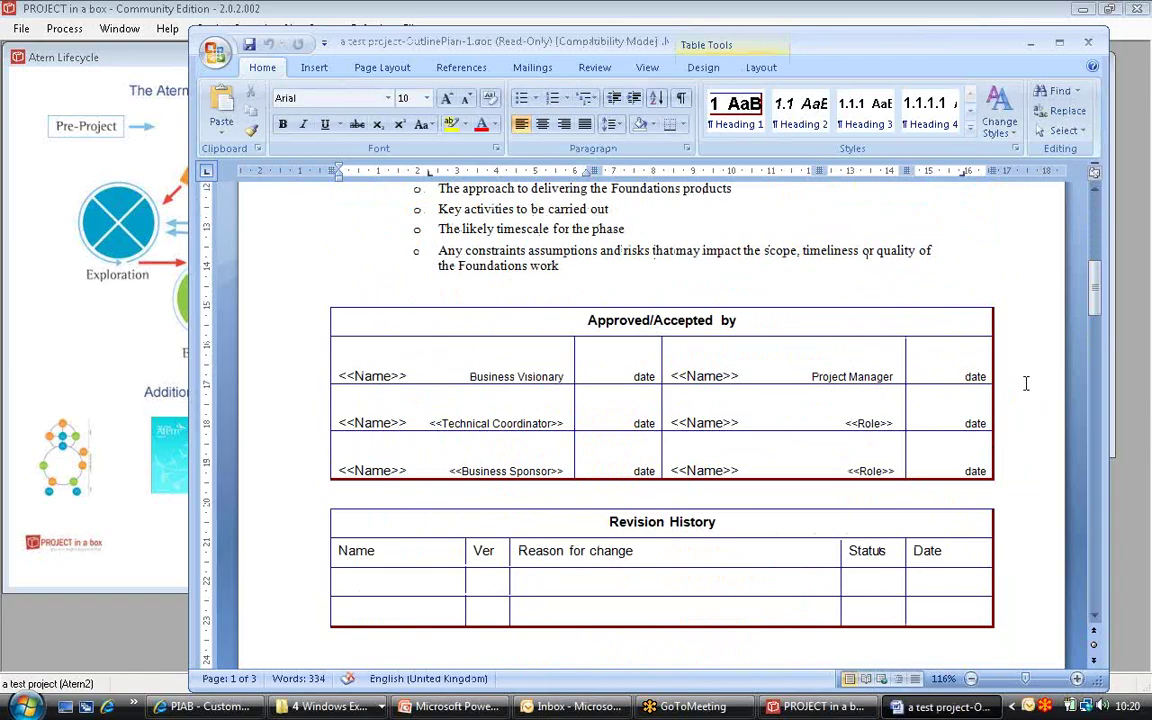
pyautogui.scroll(-10, 1025, 383)
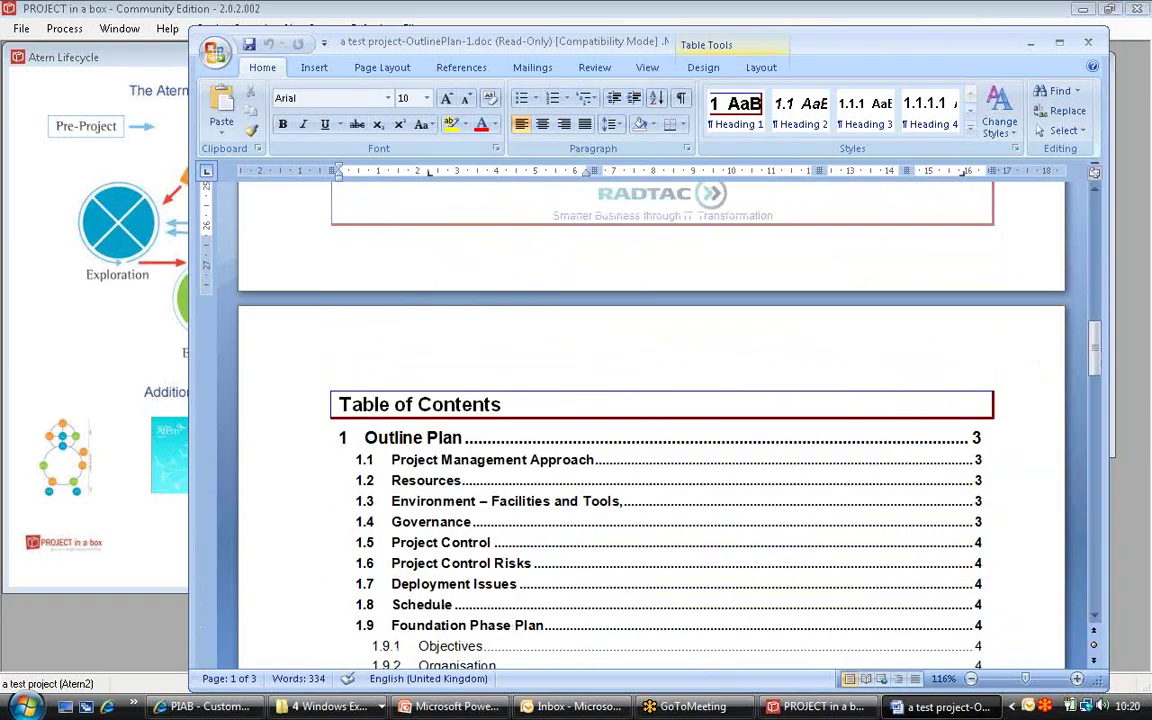
pyautogui.scroll(-12, 651, 420)
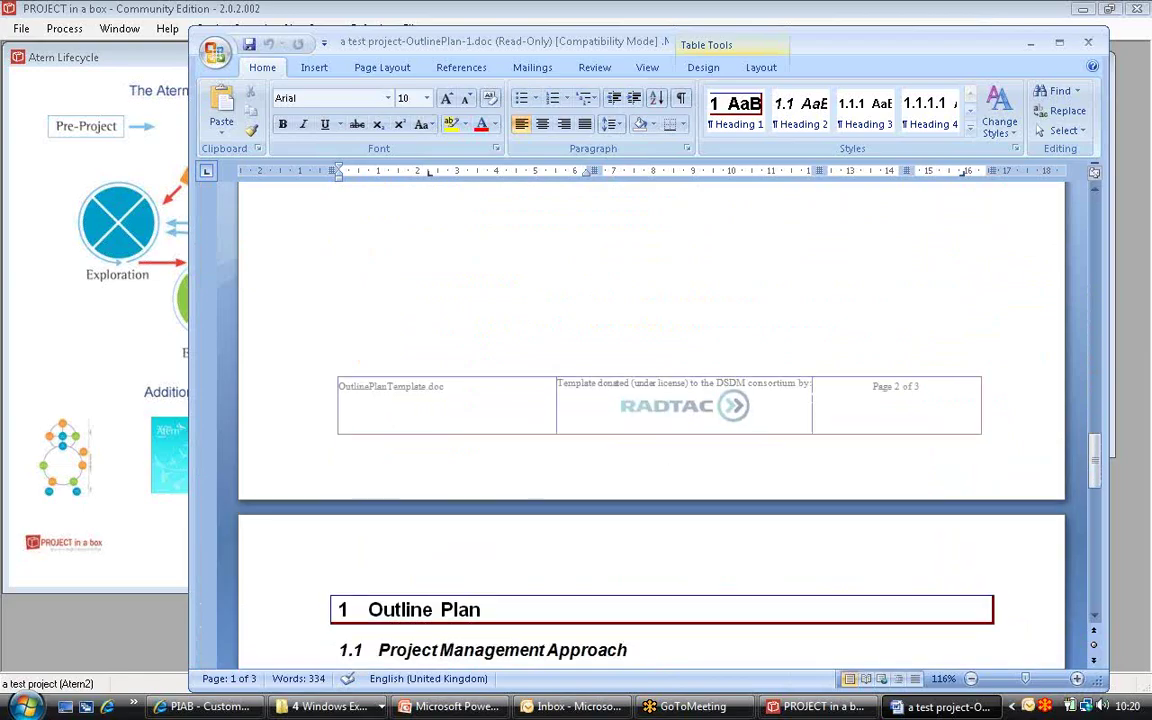
pyautogui.scroll(-4, 805, 450)
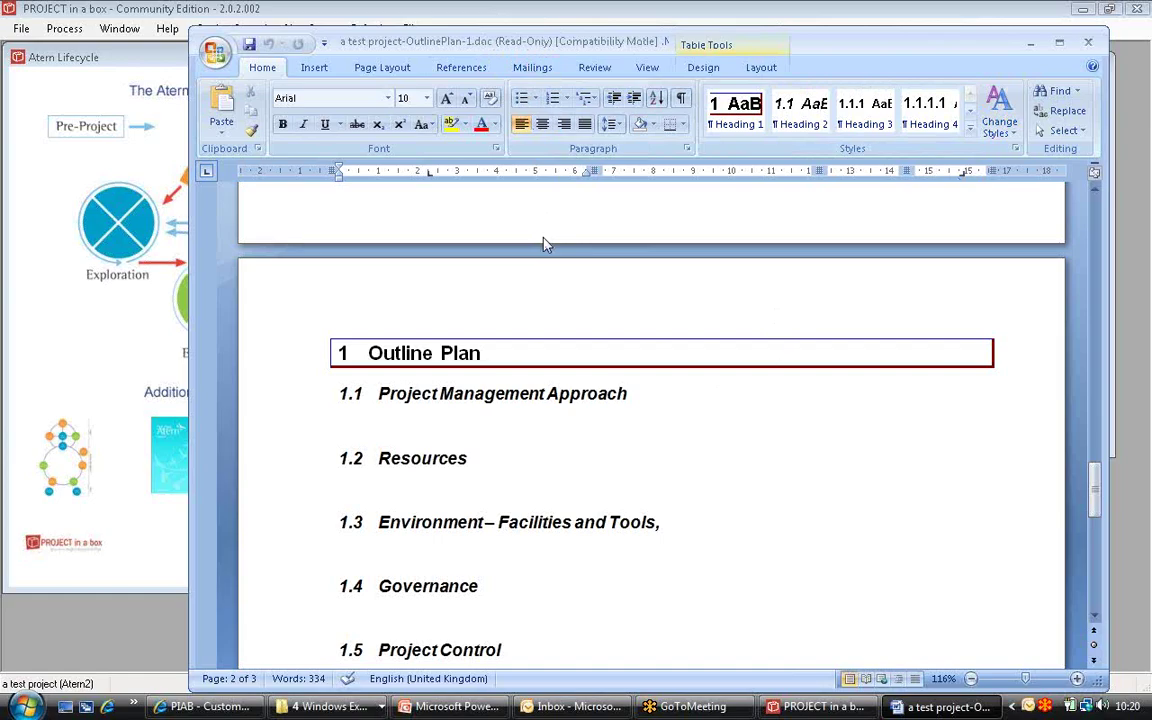
pyautogui.click(1088, 42)
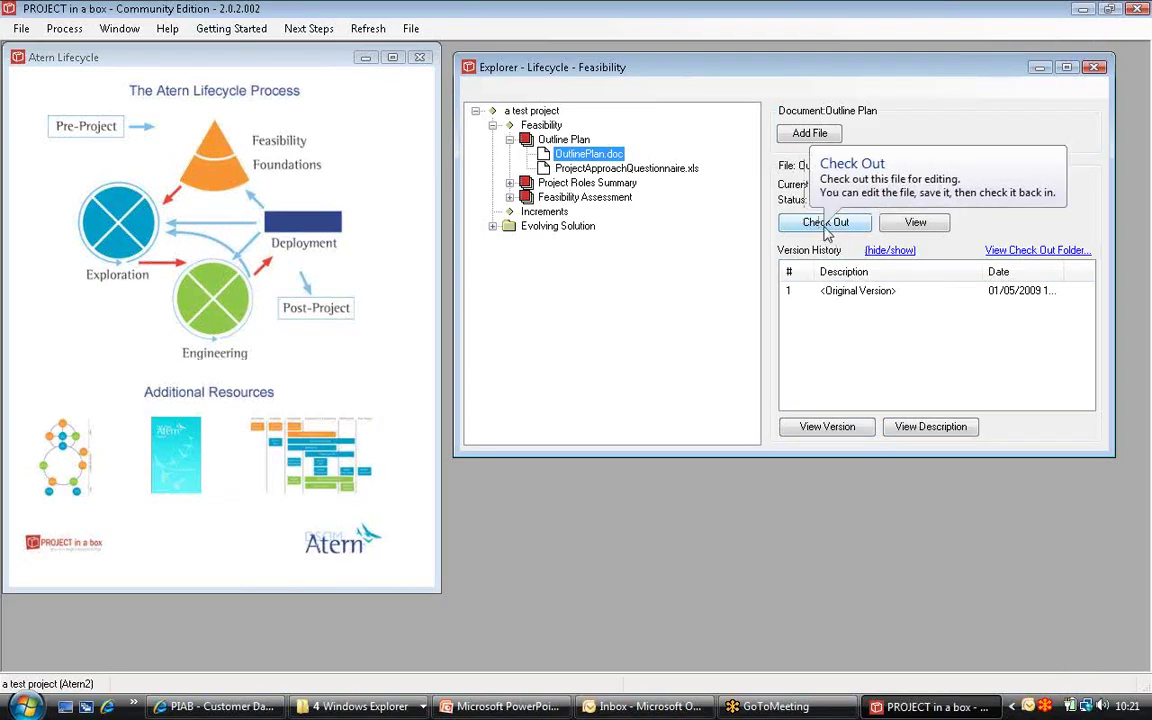
# Step: Check out OutlinePlan.doc, type test text under 1.1 Project Management Approach, then save and close
pyautogui.click(826, 226)
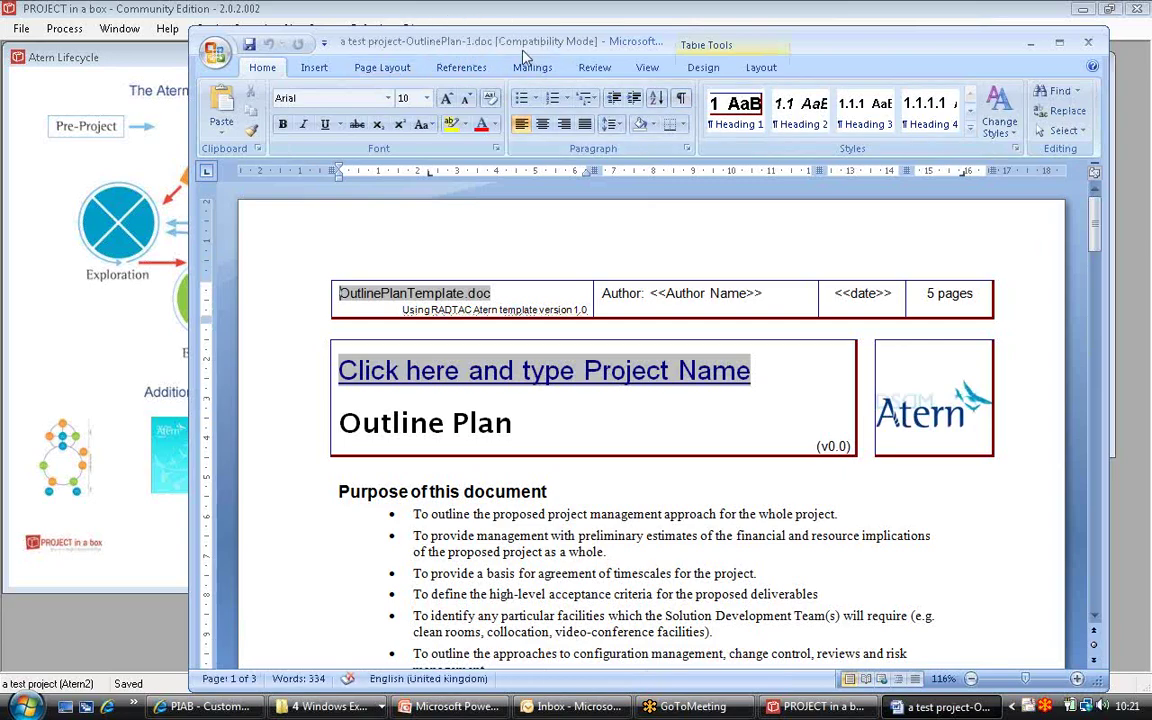
pyautogui.scroll(-2, 650, 420)
pyautogui.scroll(-1, 650, 420)
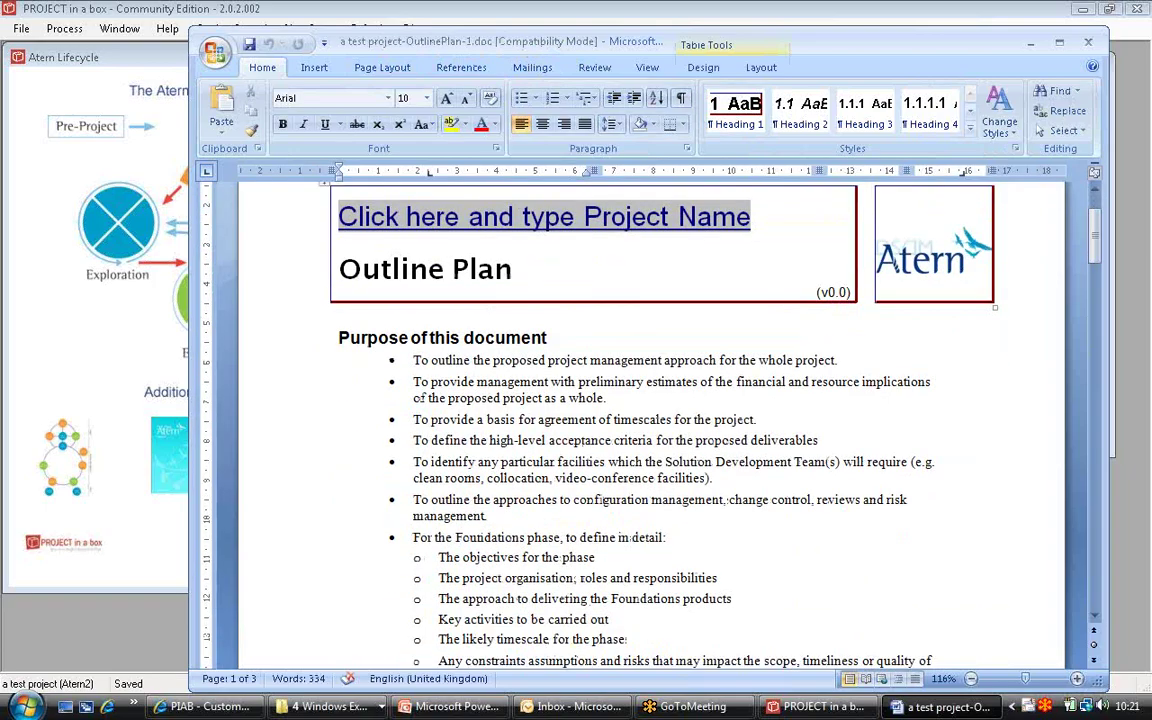
pyautogui.scroll(-20, 725, 234)
pyautogui.scroll(-4, 725, 234)
pyautogui.click(419, 370)
pyautogui.write("F;l;adfla'dk;#[d[dg;#s's  ereoiogu")
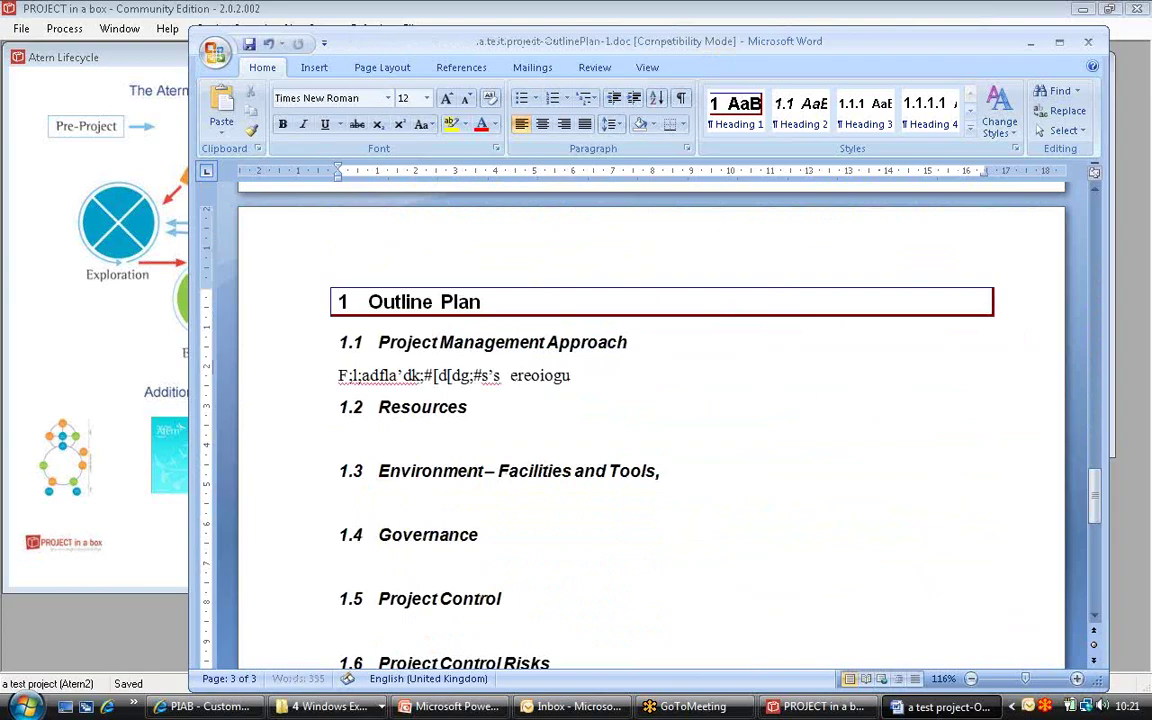
pyautogui.write('0-titie[erg ere-0e0errit[e=r')
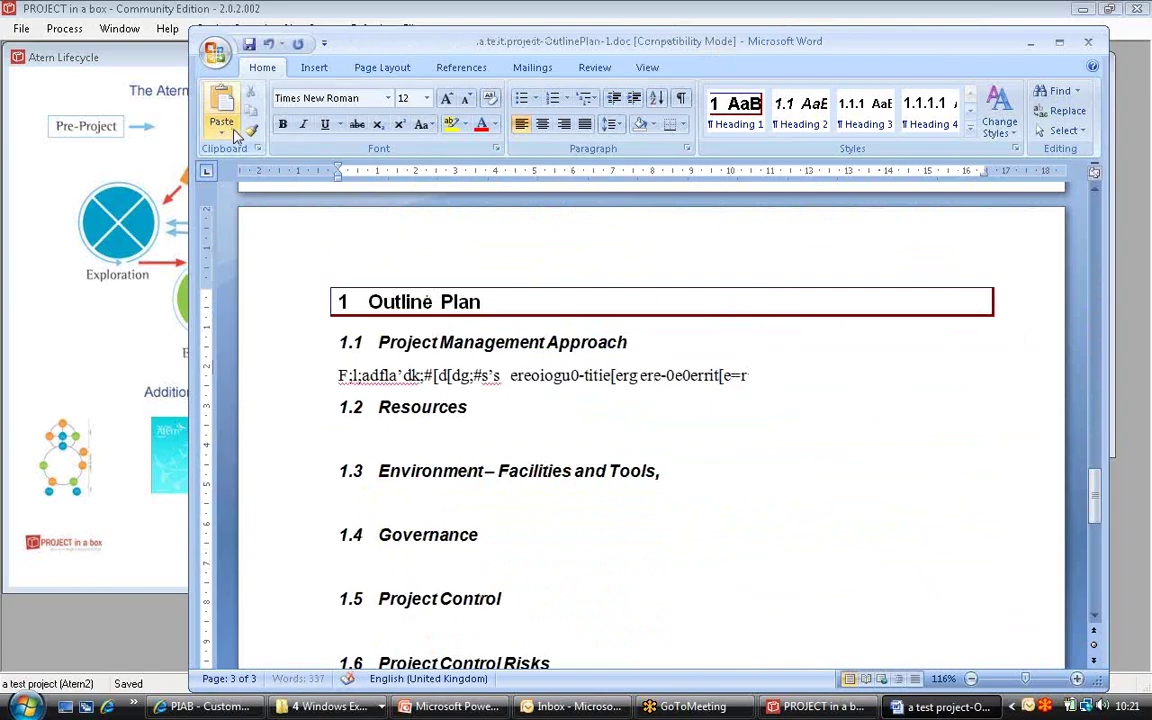
pyautogui.click(249, 43)
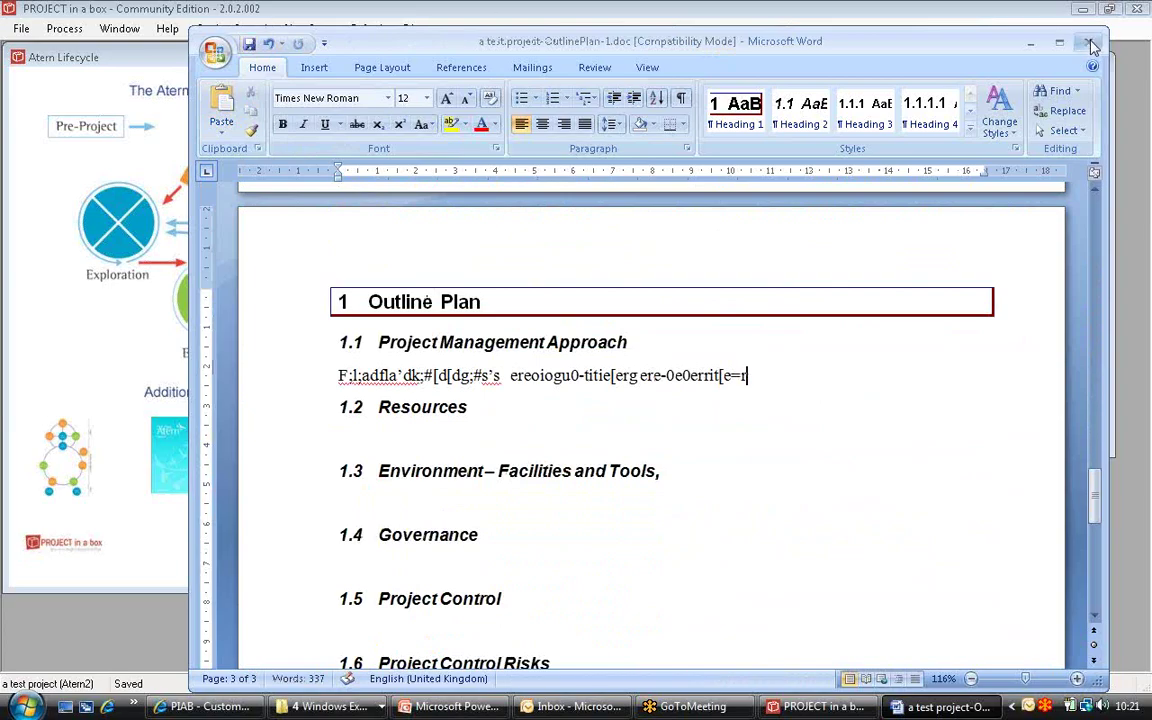
pyautogui.click(1090, 44)
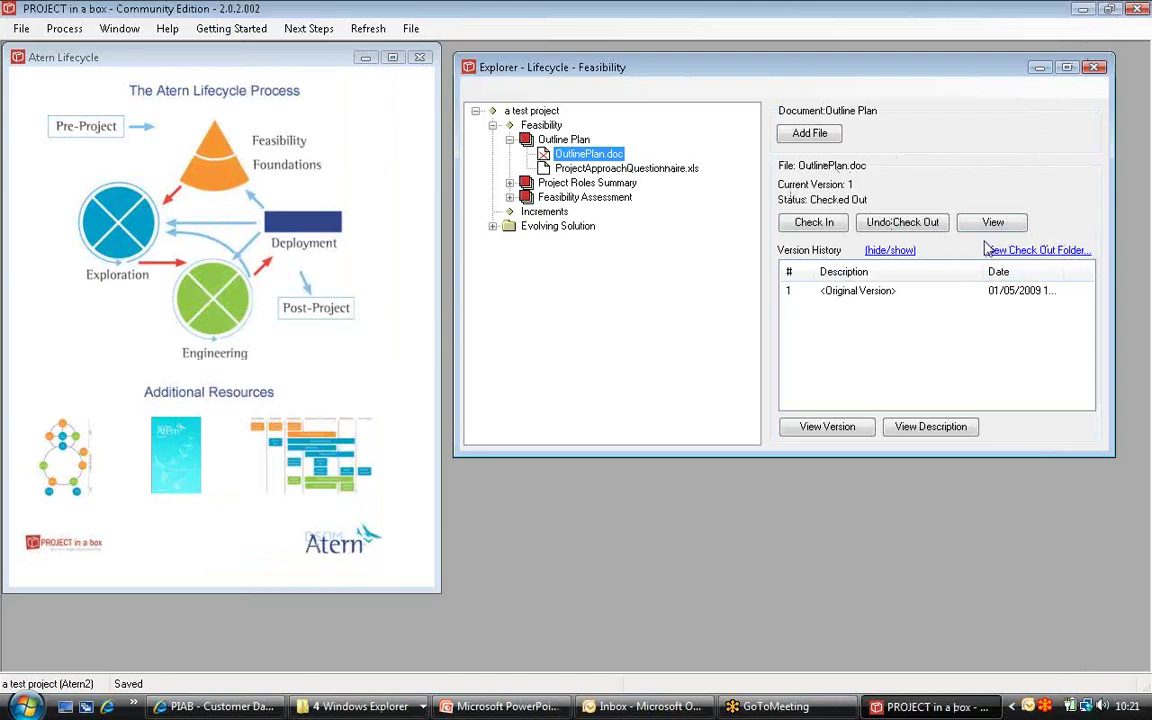
pyautogui.click(1040, 250)
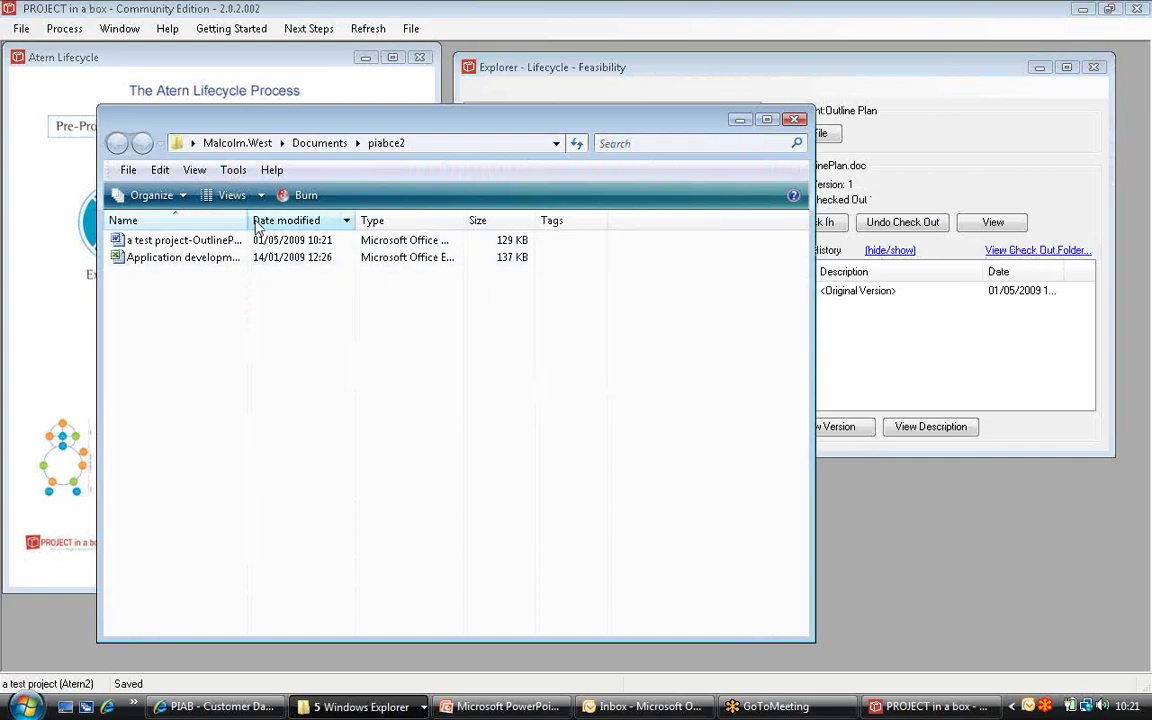
pyautogui.moveTo(463, 220); pyautogui.dragTo(420, 226)
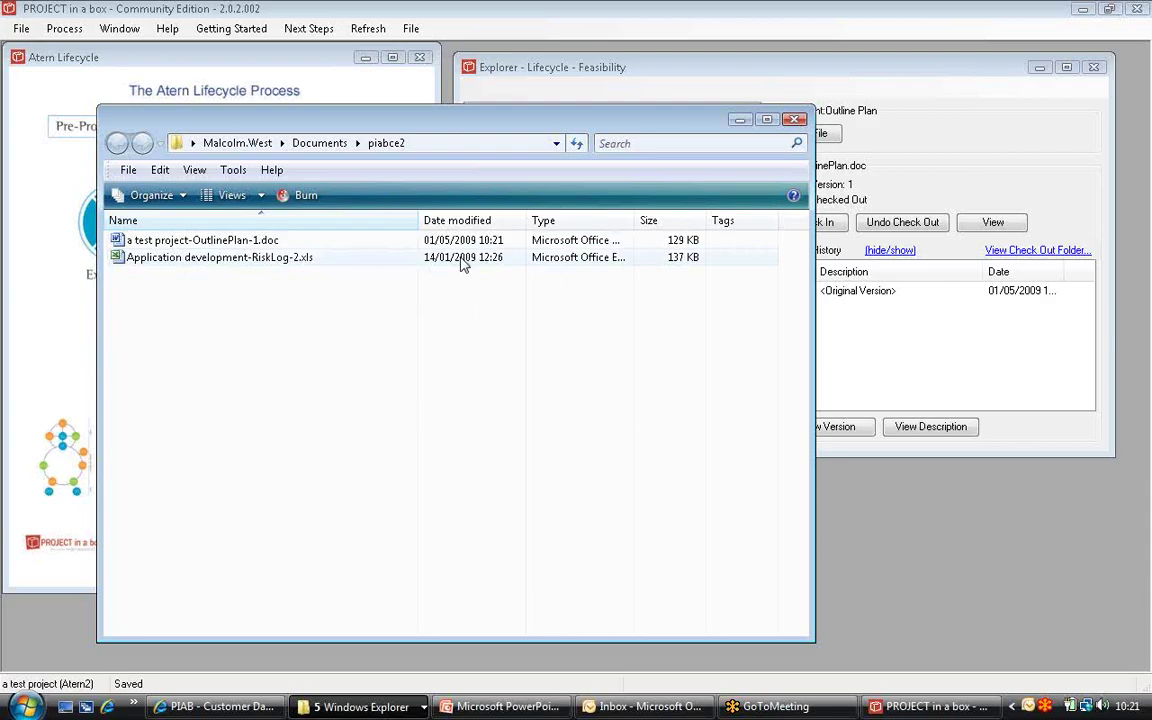
pyautogui.click(795, 119)
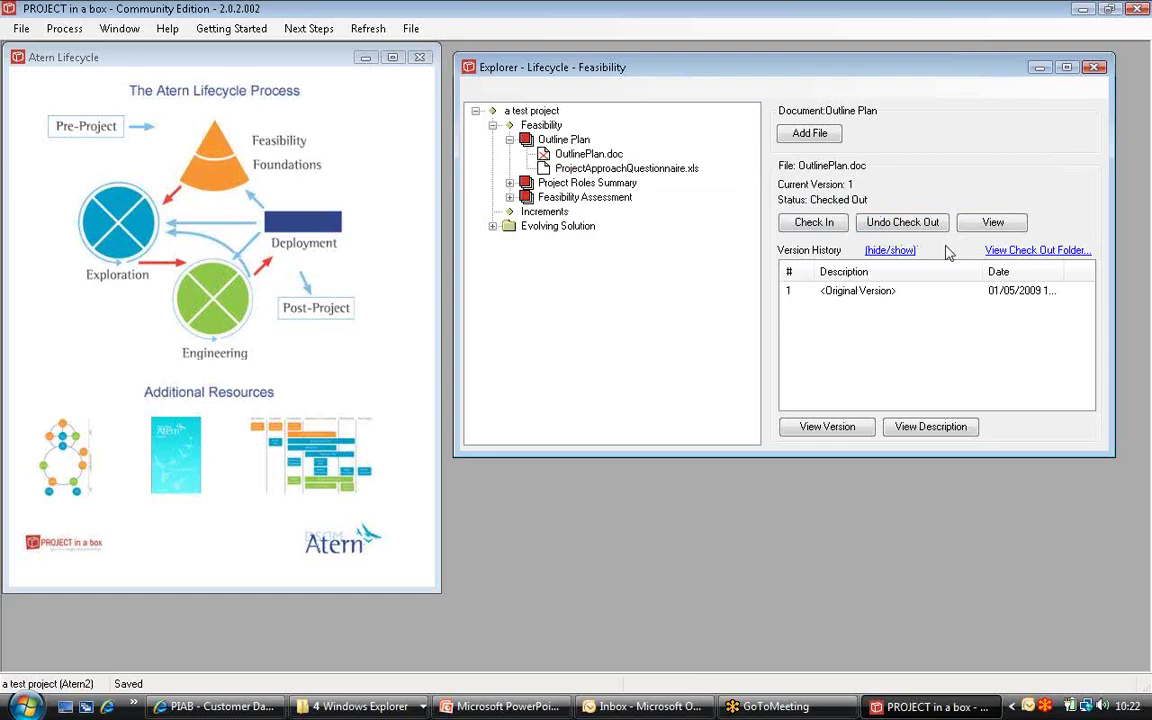
# Step: Check OutlinePlan.doc back in as version 2 with the description 'updated this'
pyautogui.click(815, 226)
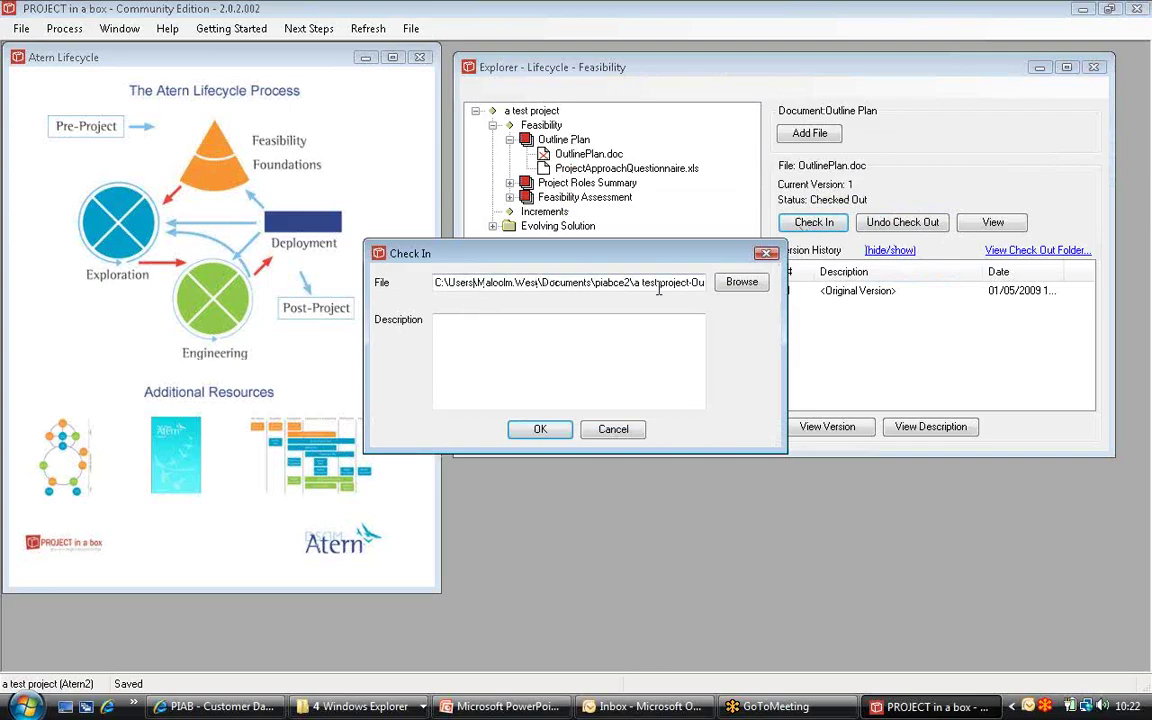
pyautogui.click(576, 328)
pyautogui.write('updated this')
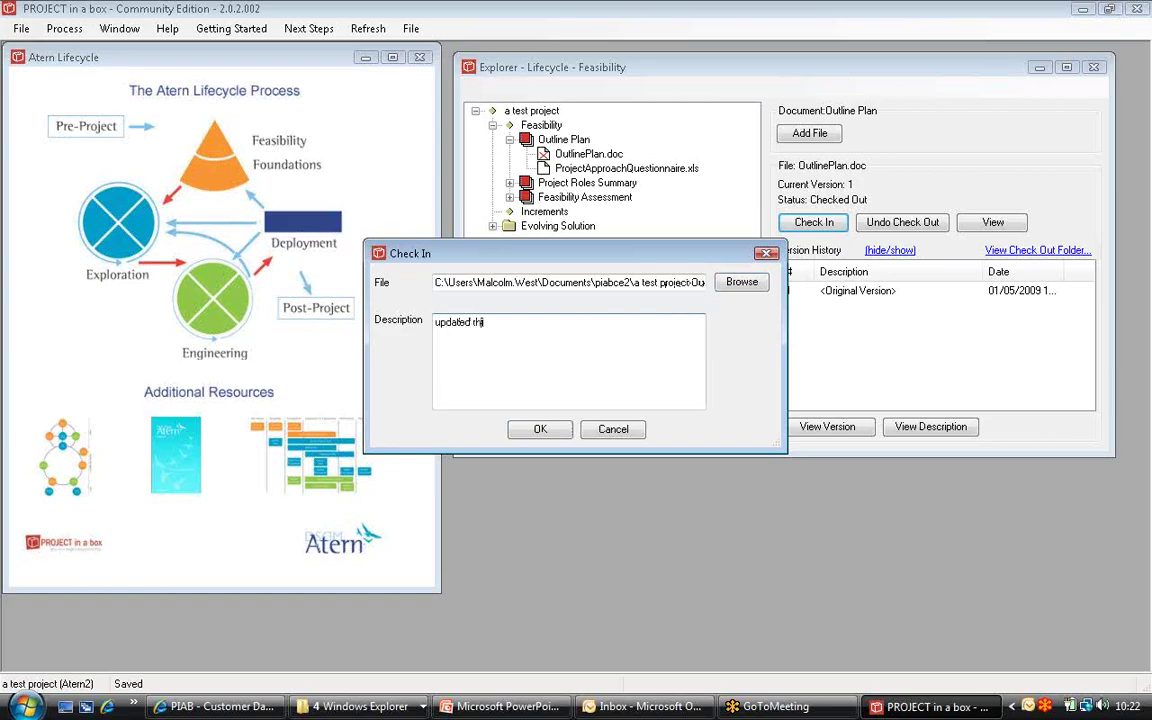
pyautogui.click(558, 430)
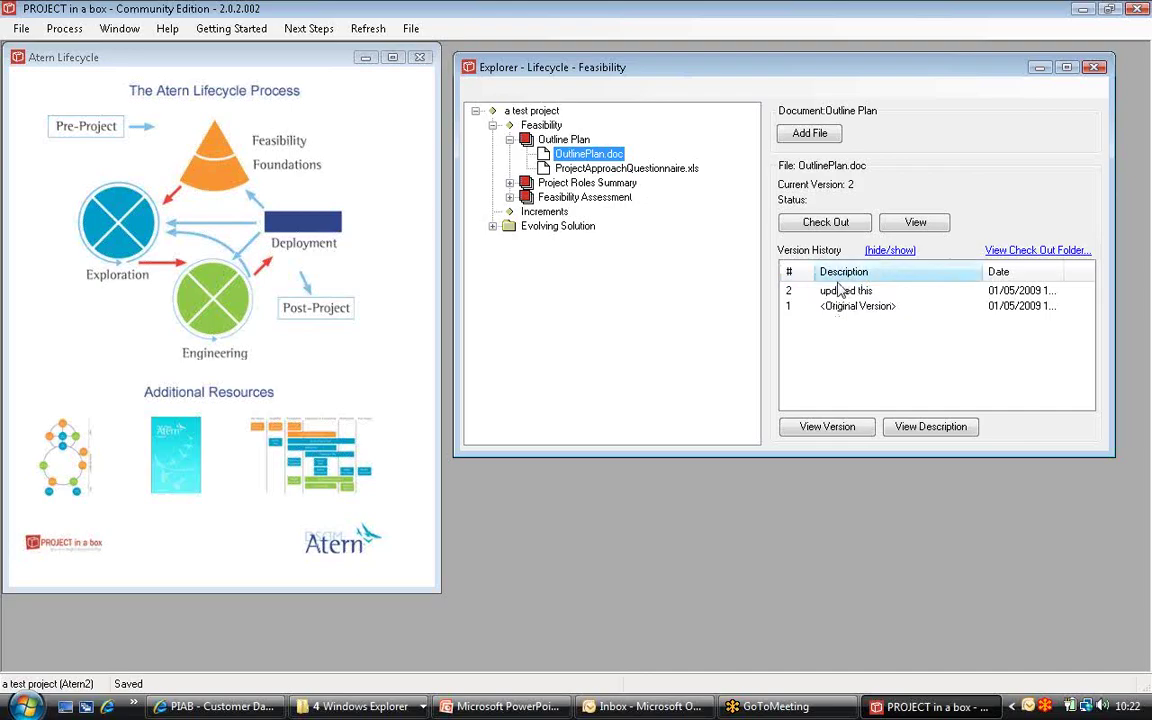
pyautogui.click(888, 254)
pyautogui.click(888, 254)
pyautogui.click(888, 254)
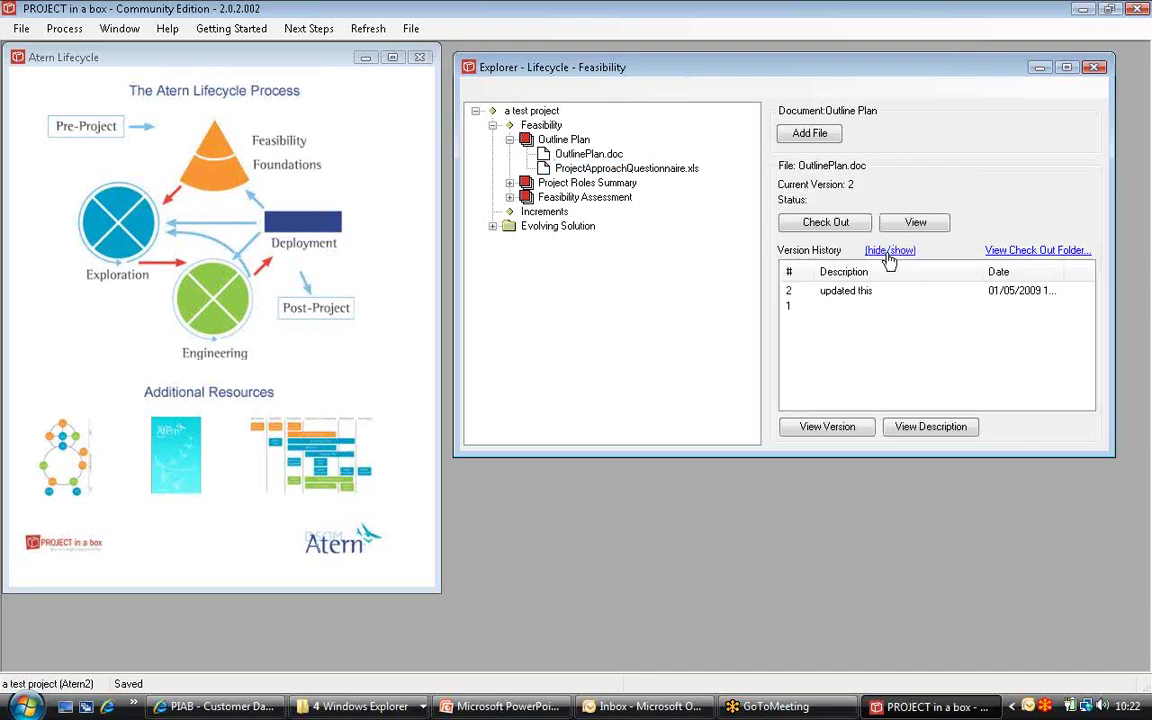
pyautogui.click(845, 306)
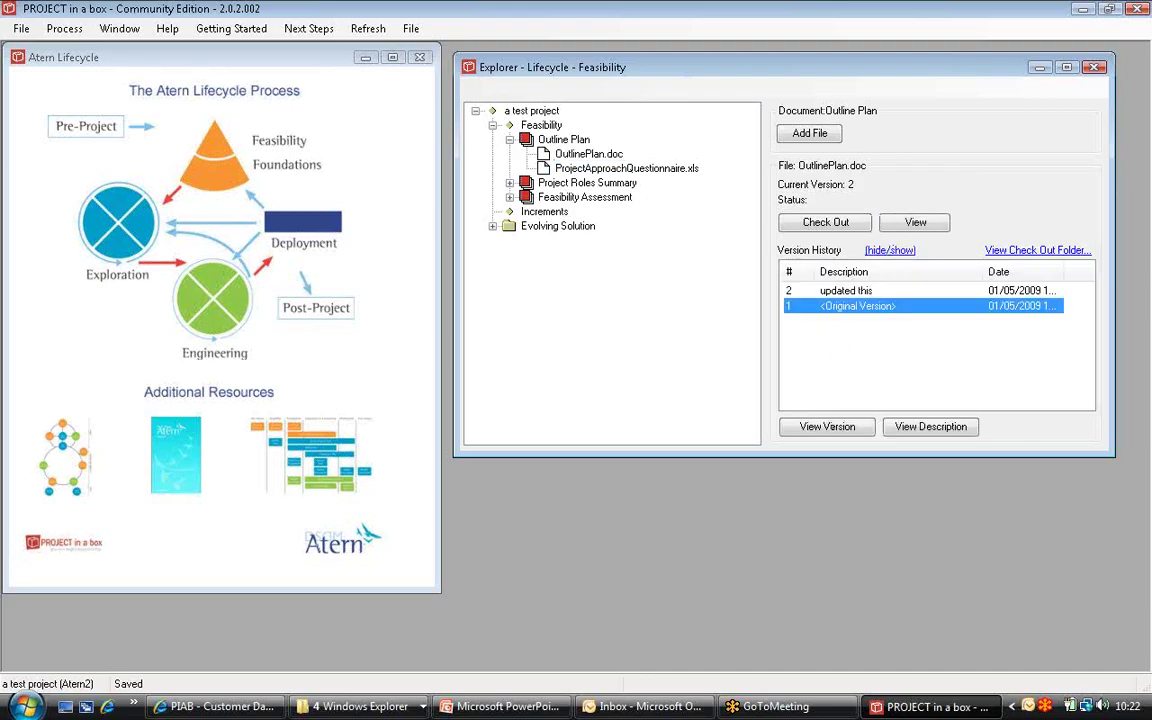
pyautogui.click(837, 291)
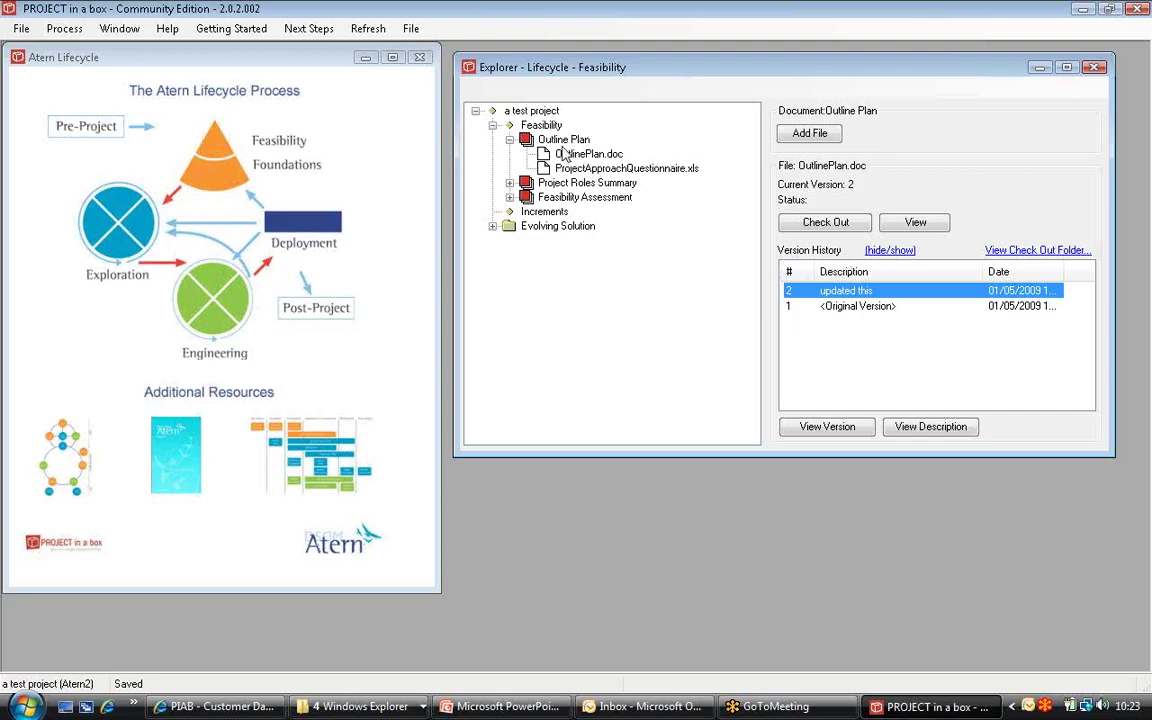
# Step: Add ITT for new IT system.msg from the desktop to Outline Plan with a short sender note
pyautogui.click(1109, 10)
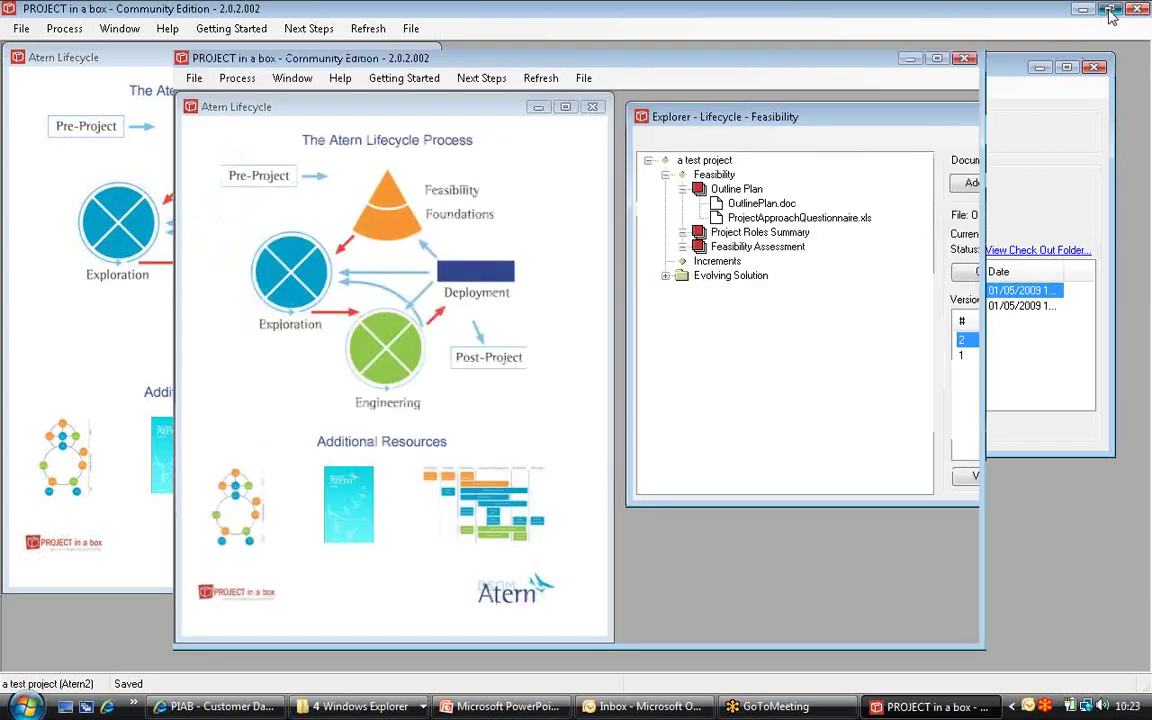
pyautogui.moveTo(515, 56); pyautogui.dragTo(662, 38)
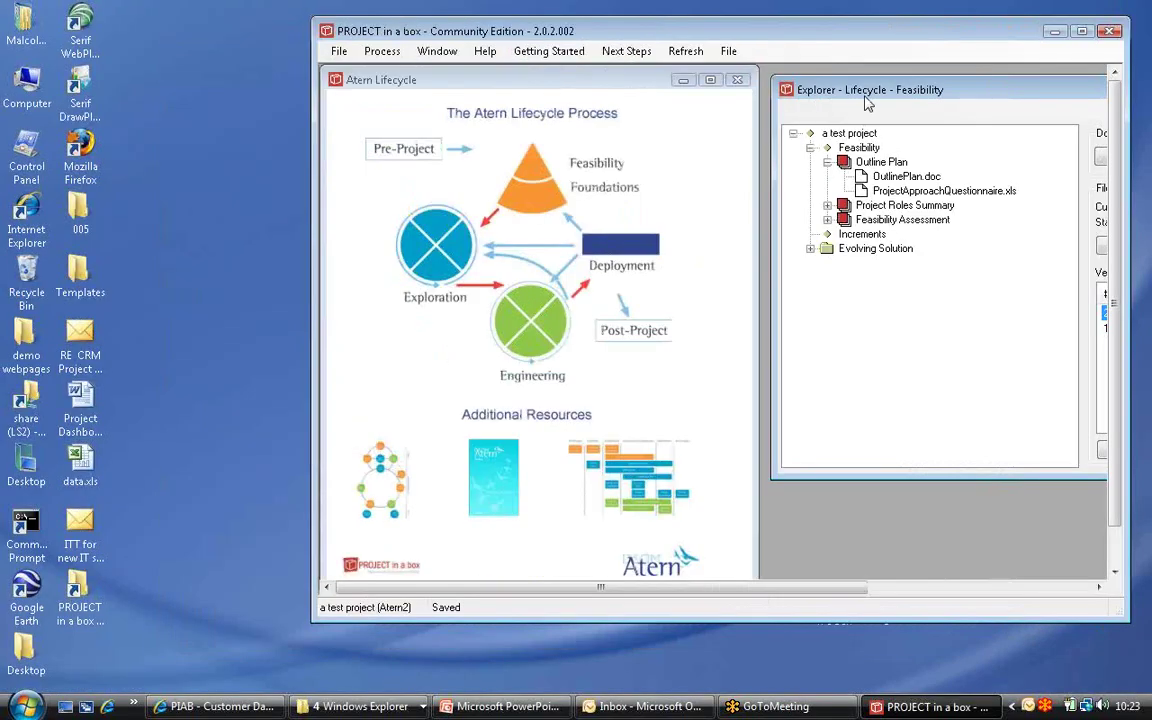
pyautogui.click(889, 164)
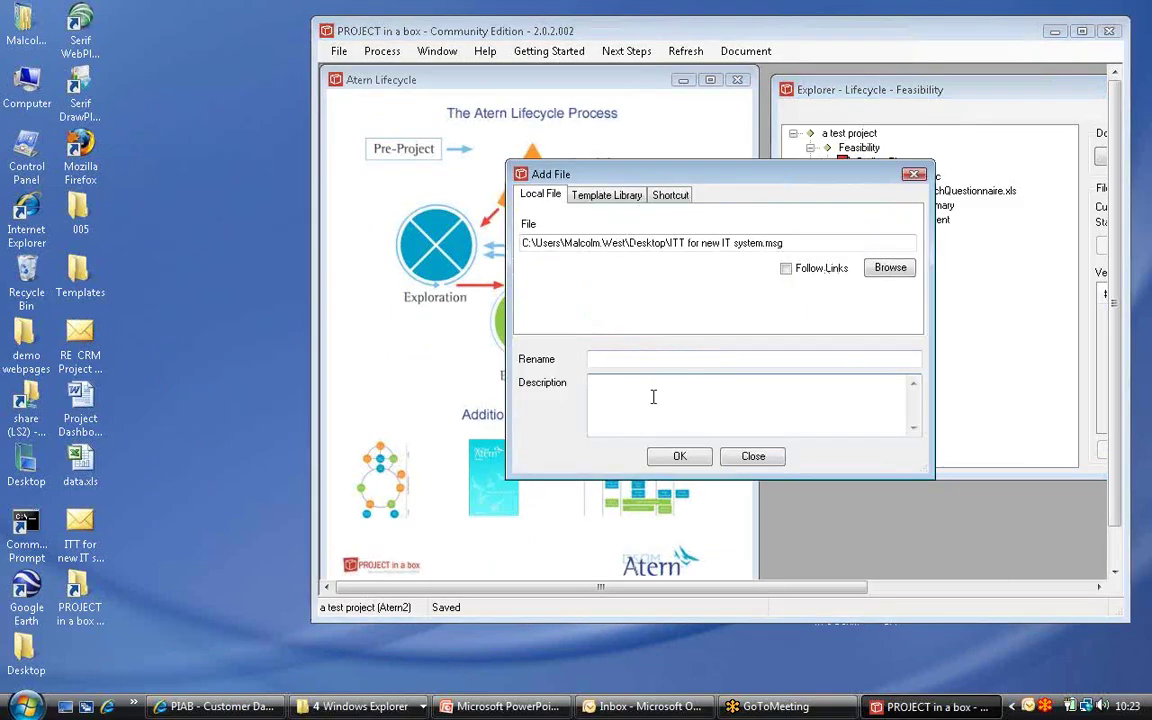
pyautogui.write('from guy')
pyautogui.click(679, 458)
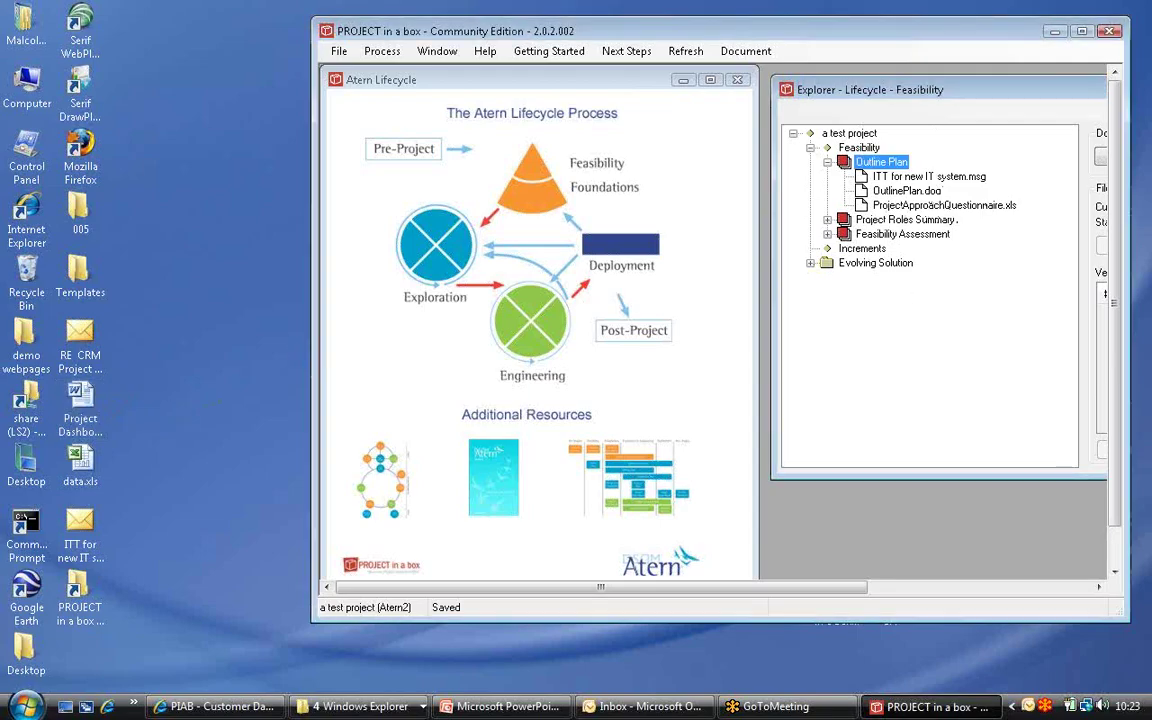
# Step: Add Project Dashboard.doc and data.xls to Outline Plan, then maximise the main window again
pyautogui.click(674, 458)
pyautogui.moveTo(73, 468); pyautogui.dragTo(852, 298)
pyautogui.click(679, 456)
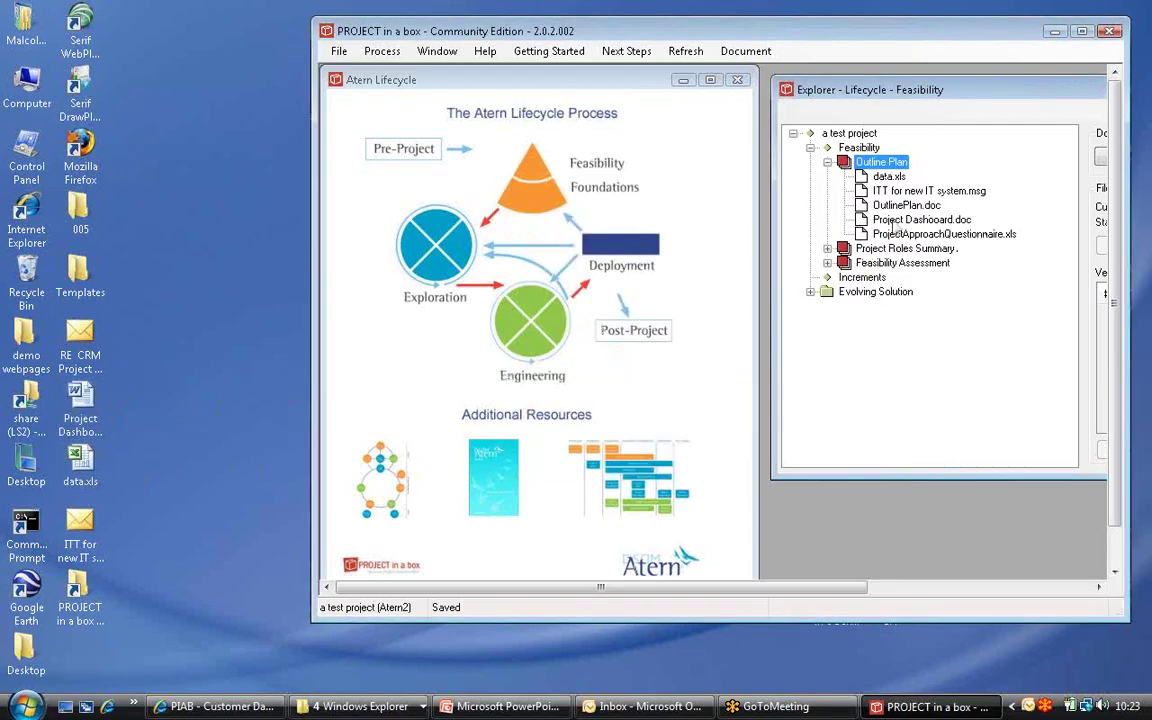
pyautogui.moveTo(886, 89); pyautogui.dragTo(649, 82)
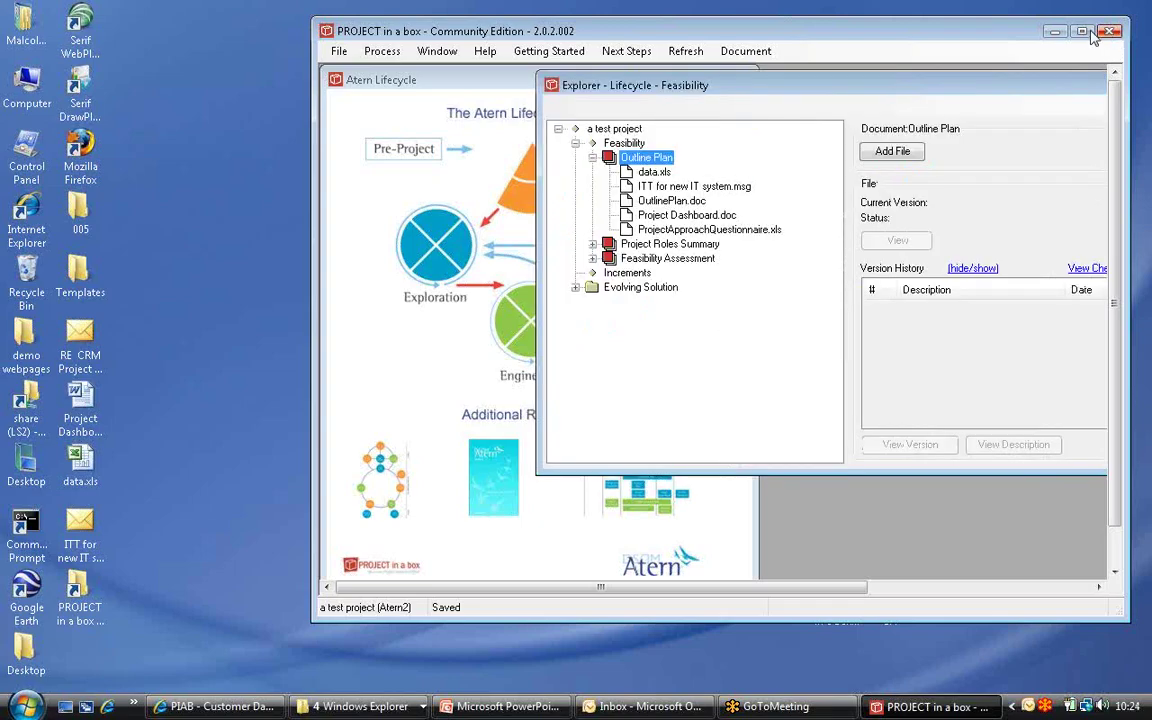
pyautogui.doubleClick(965, 25)
pyautogui.moveTo(567, 62); pyautogui.dragTo(880, 94)
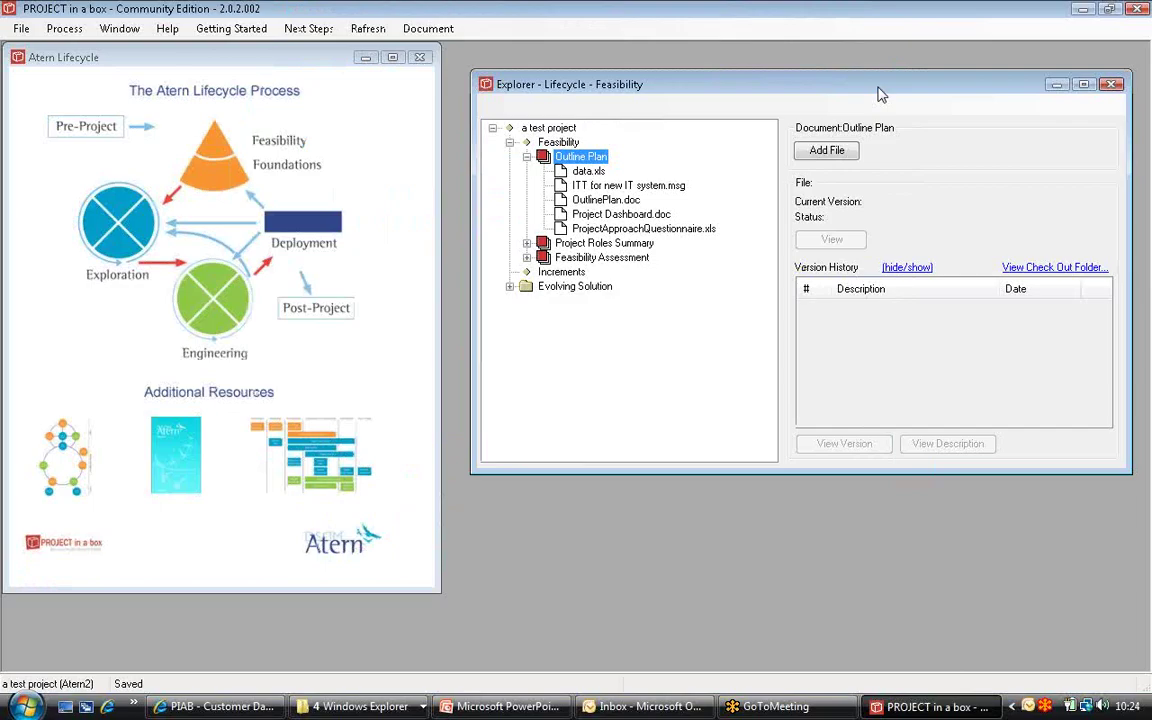
# Step: Open ITT for new IT system.msg in Outlook, read the £25,000 bid message, then close it
pyautogui.click(622, 187)
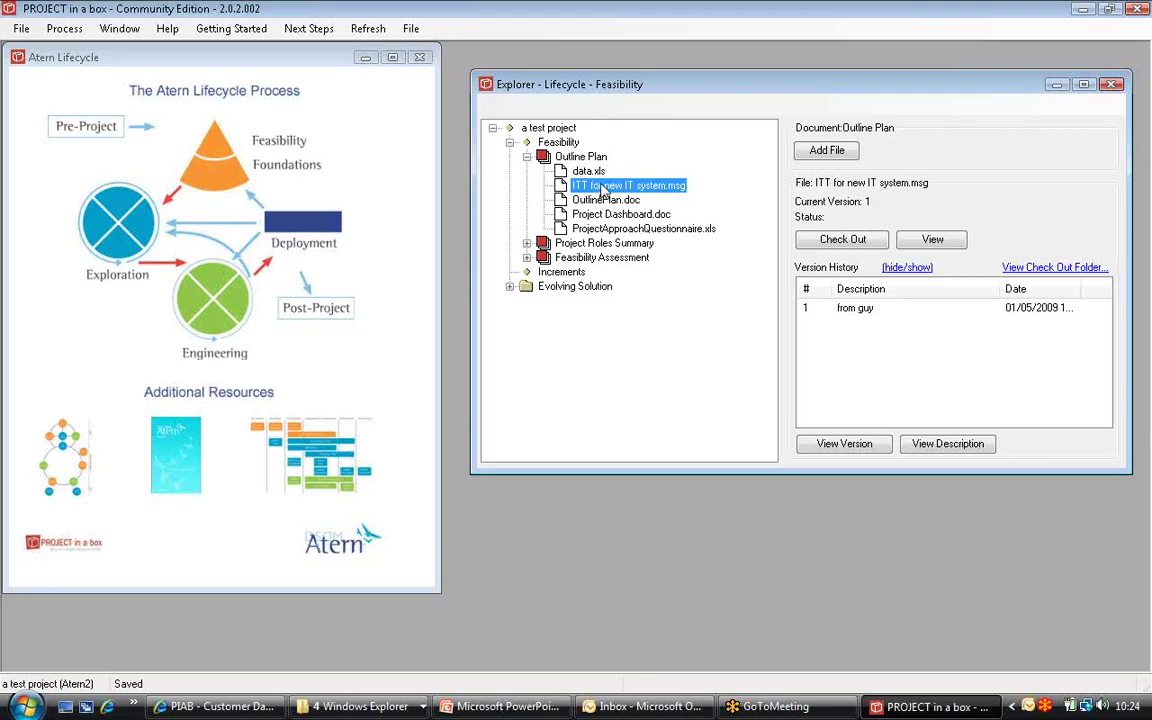
pyautogui.doubleClick(603, 187)
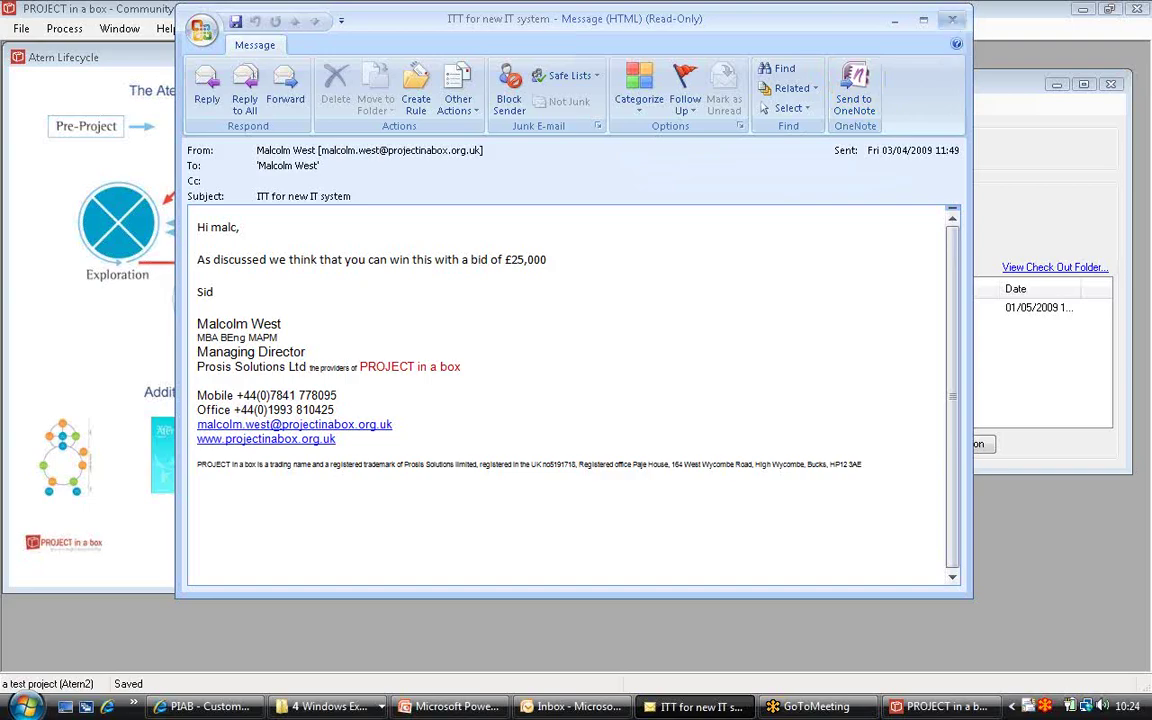
pyautogui.click(953, 22)
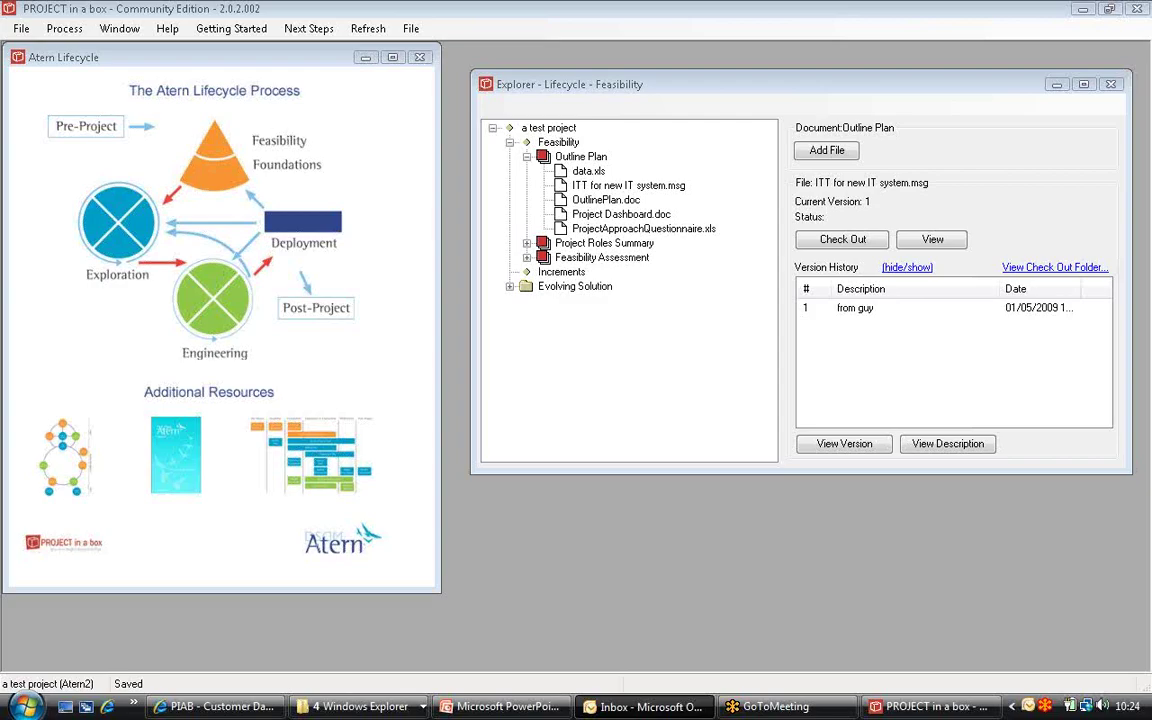
# Step: Start adding a file to Outline Plan and browse the Template Library to the Solution Developer template
pyautogui.click(821, 155)
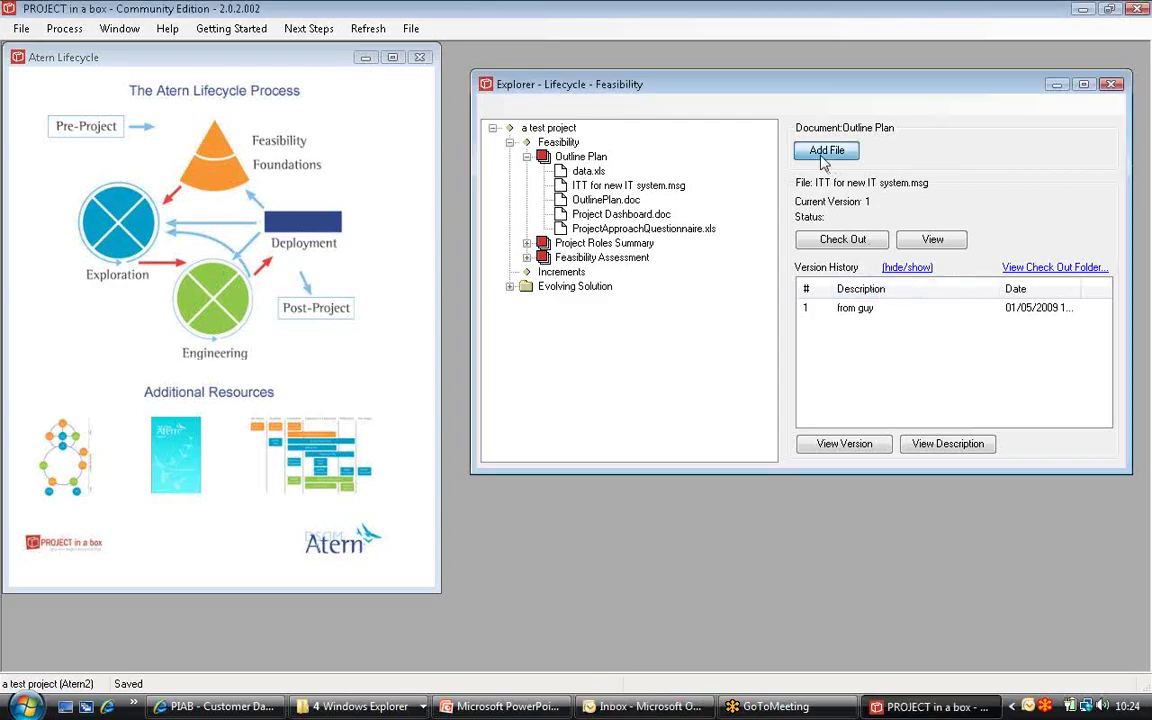
pyautogui.click(821, 158)
pyautogui.click(474, 226)
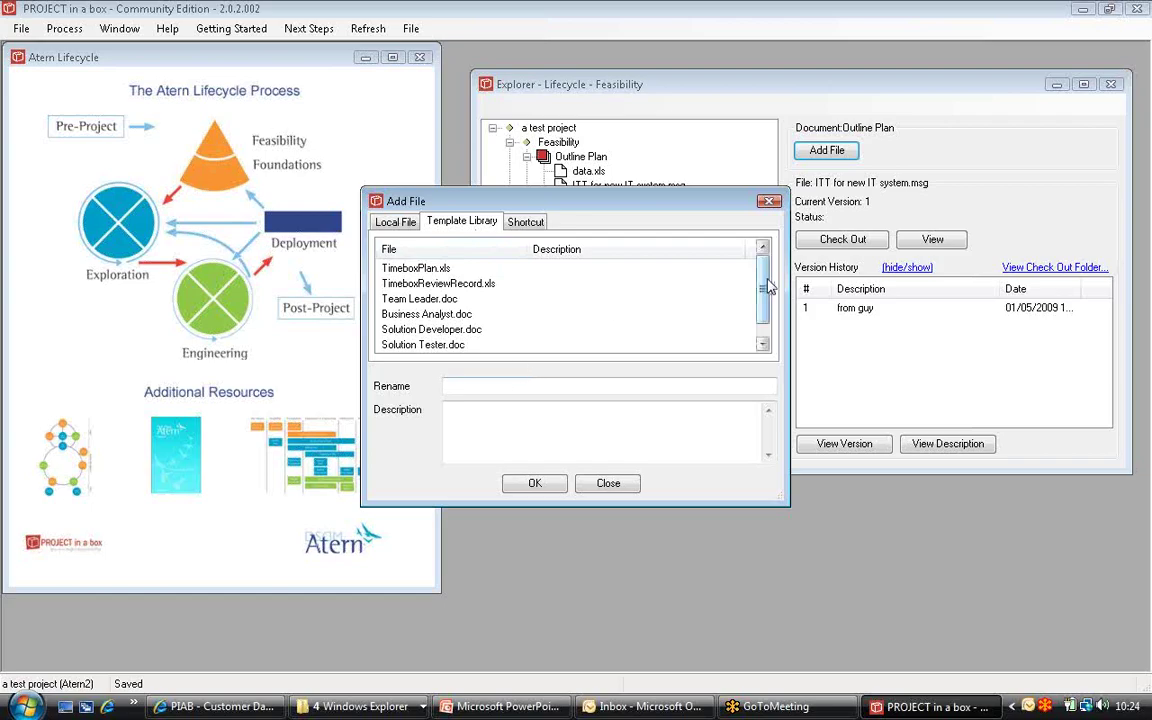
pyautogui.moveTo(768, 287); pyautogui.dragTo(770, 320)
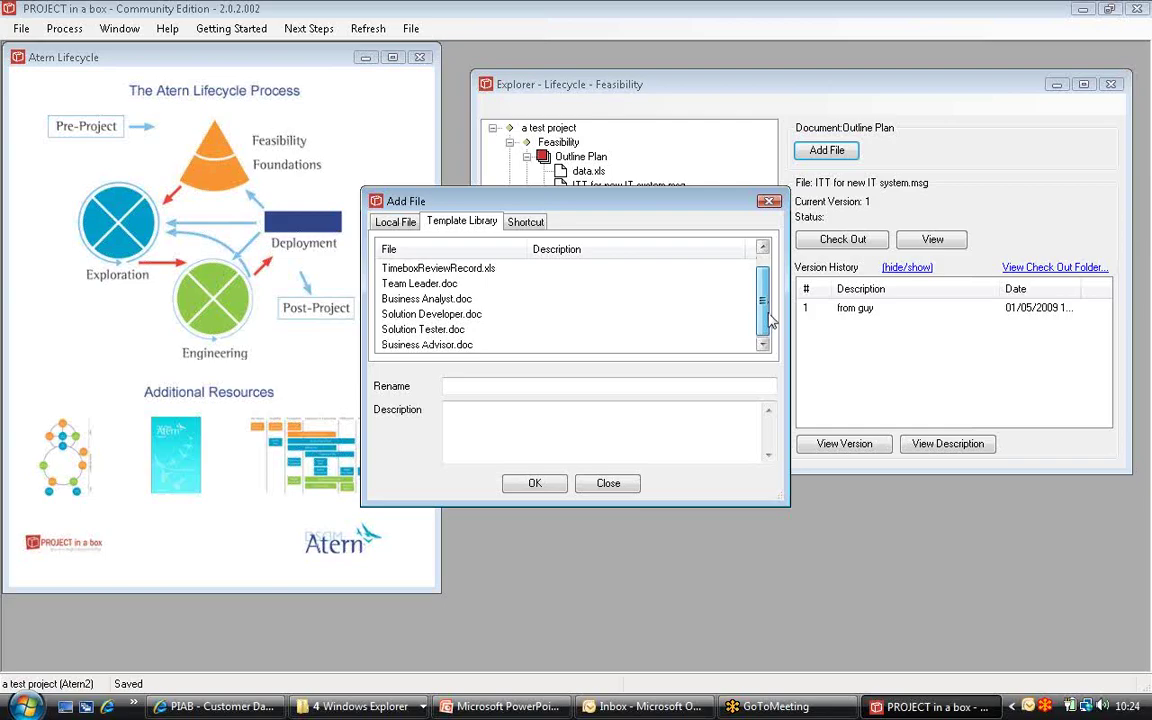
pyautogui.click(469, 315)
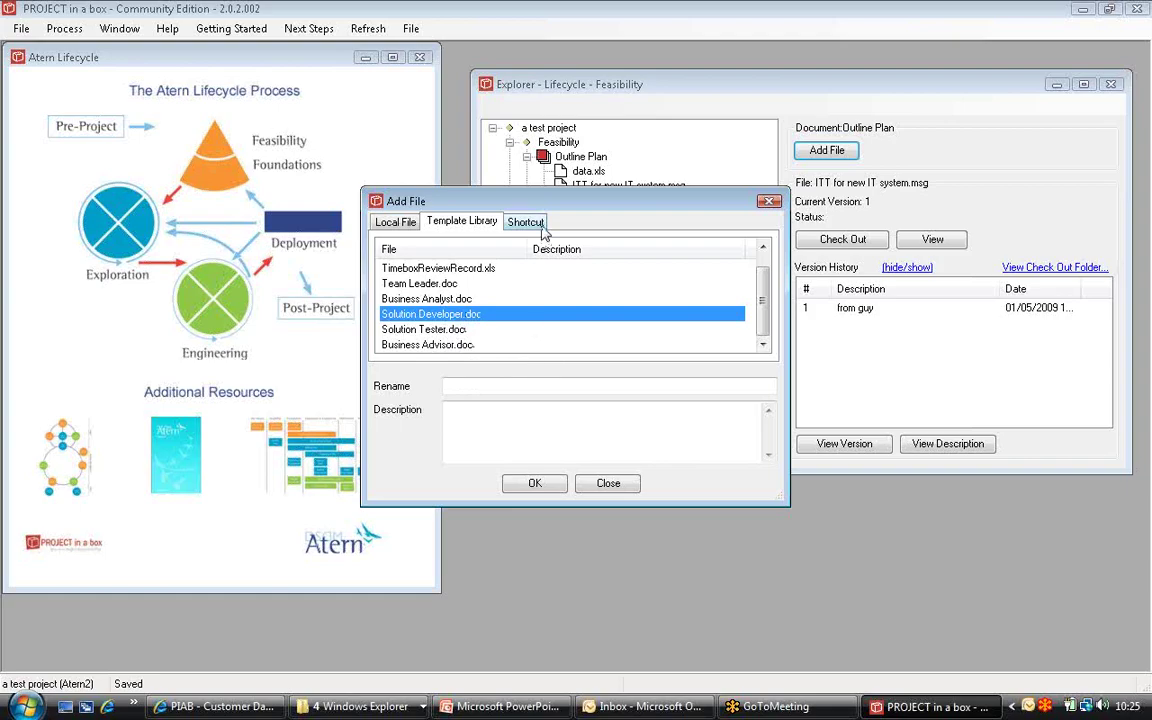
# Step: Switch the Add File dialog to the Shortcut tab and begin entering the shortcut name
pyautogui.click(527, 223)
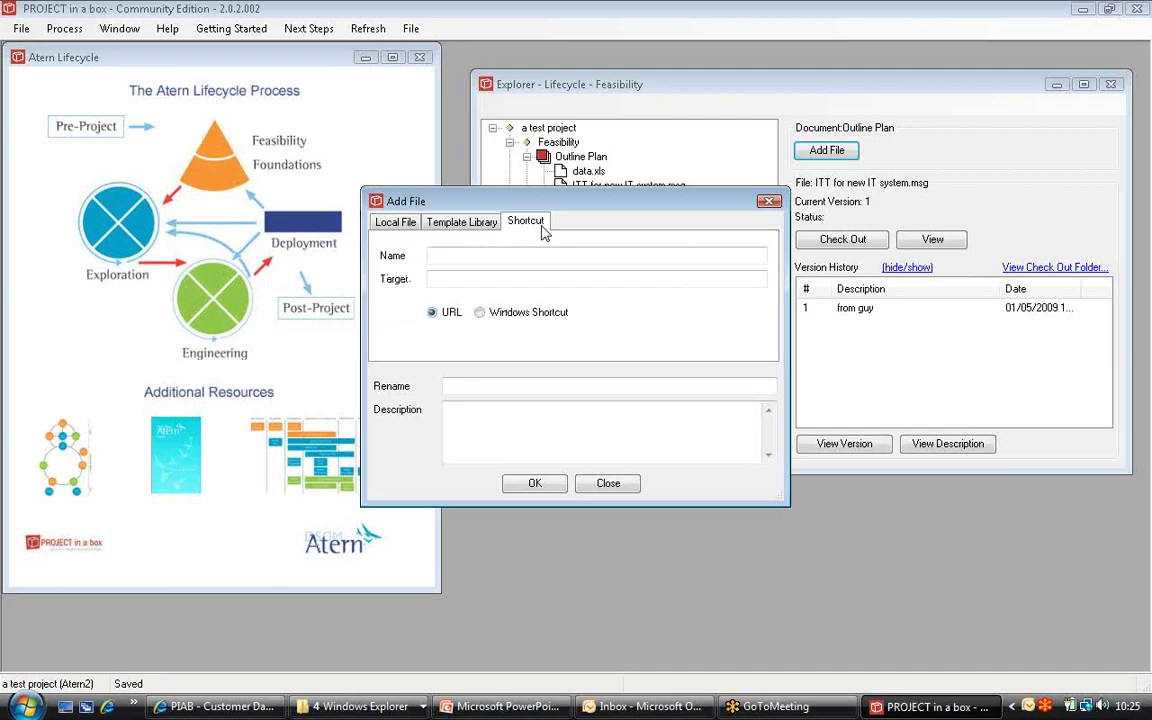
pyautogui.moveTo(562, 207); pyautogui.dragTo(600, 266)
pyautogui.click(546, 313)
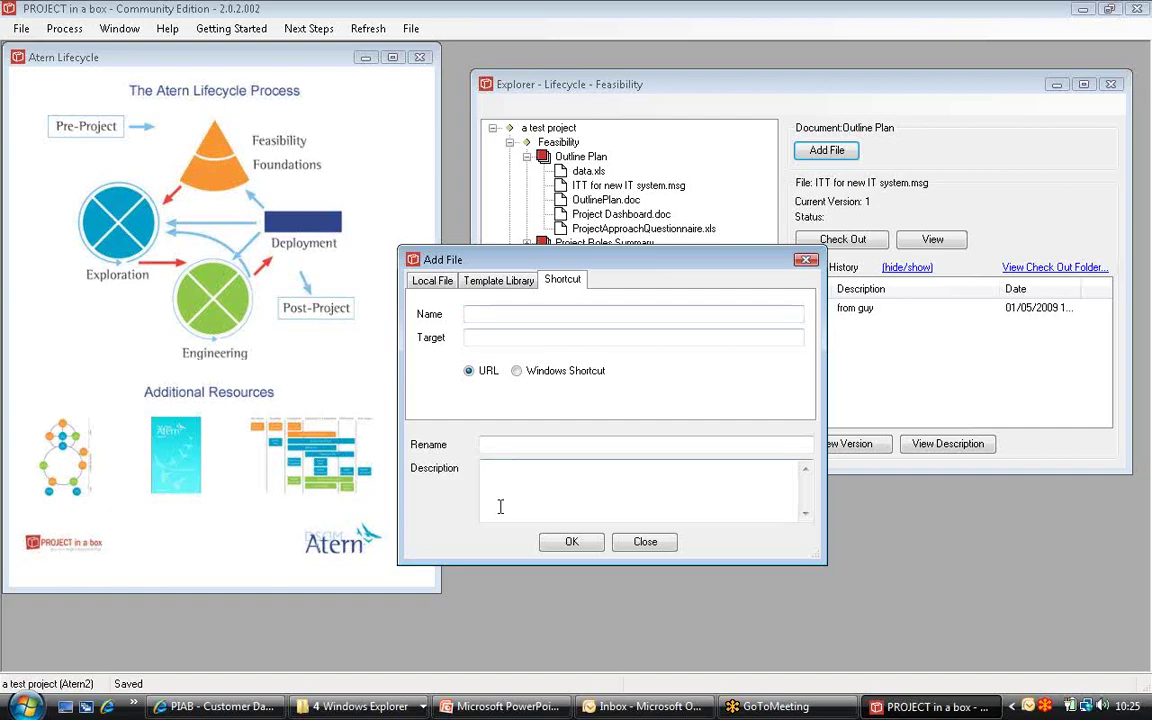
pyautogui.click(107, 706)
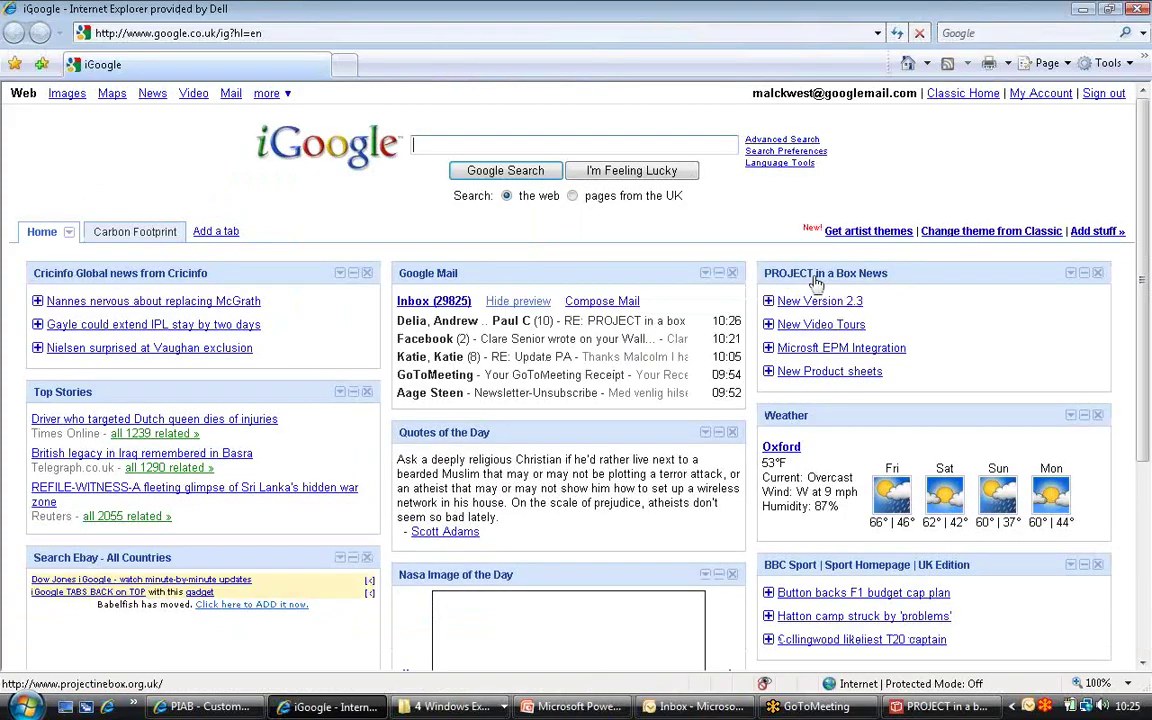
pyautogui.click(790, 301)
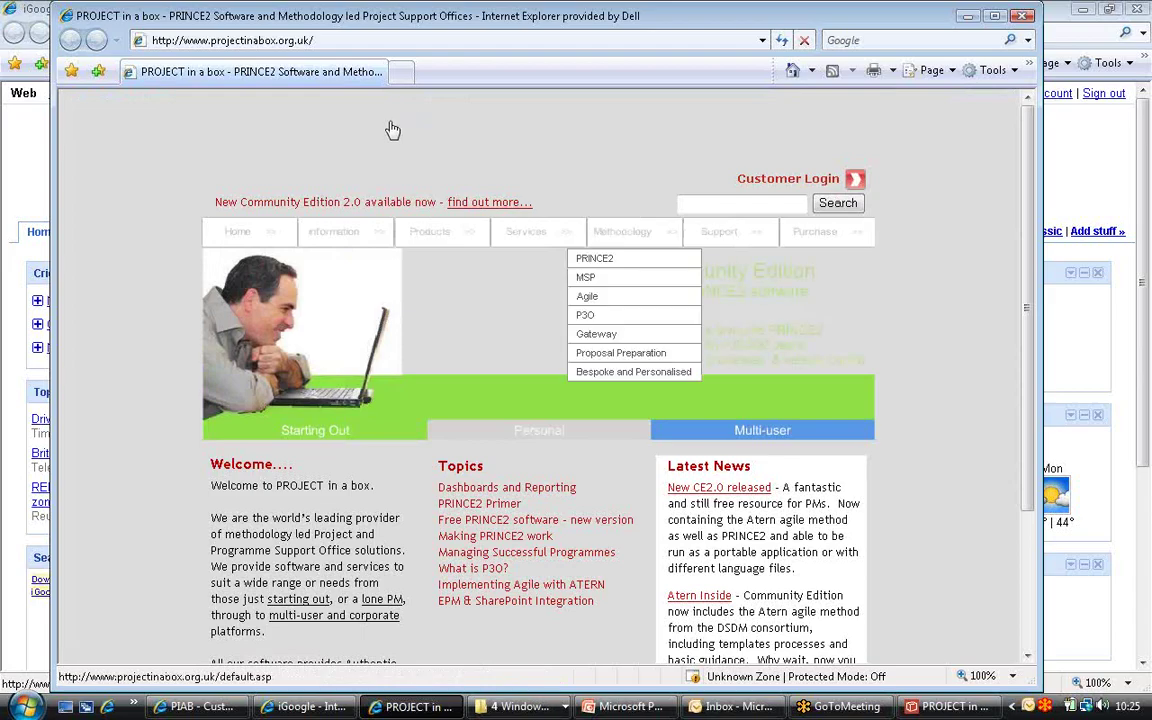
pyautogui.click(236, 40)
pyautogui.rightClick(292, 42)
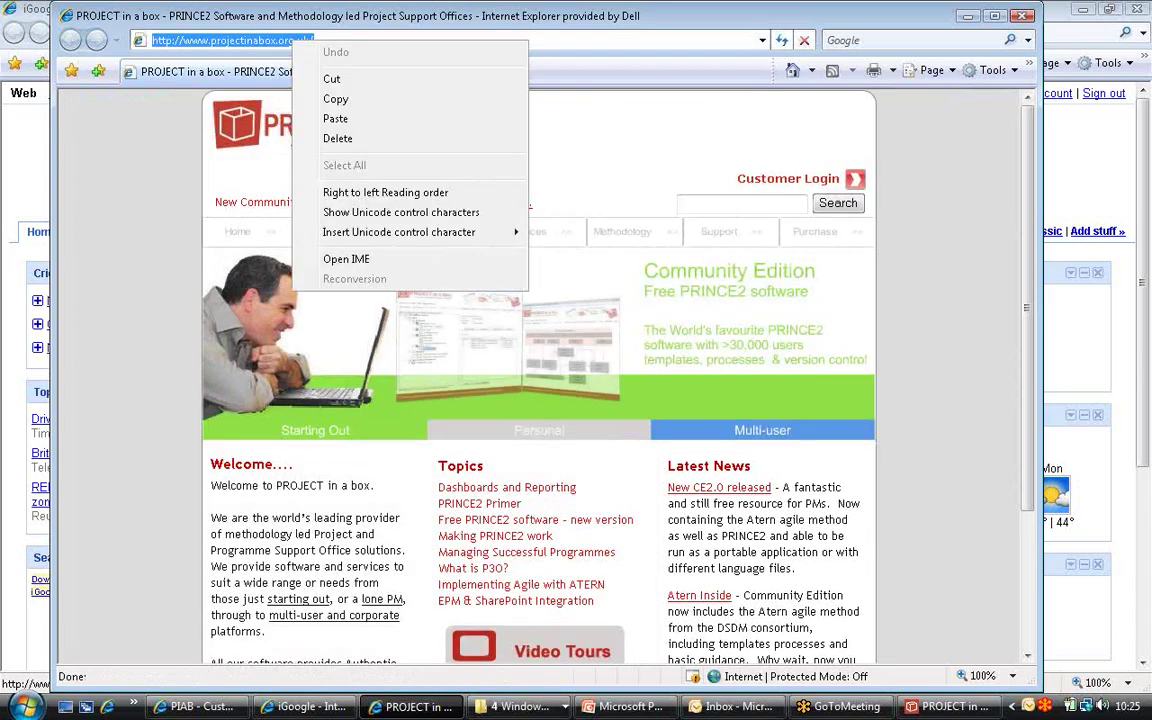
pyautogui.click(340, 99)
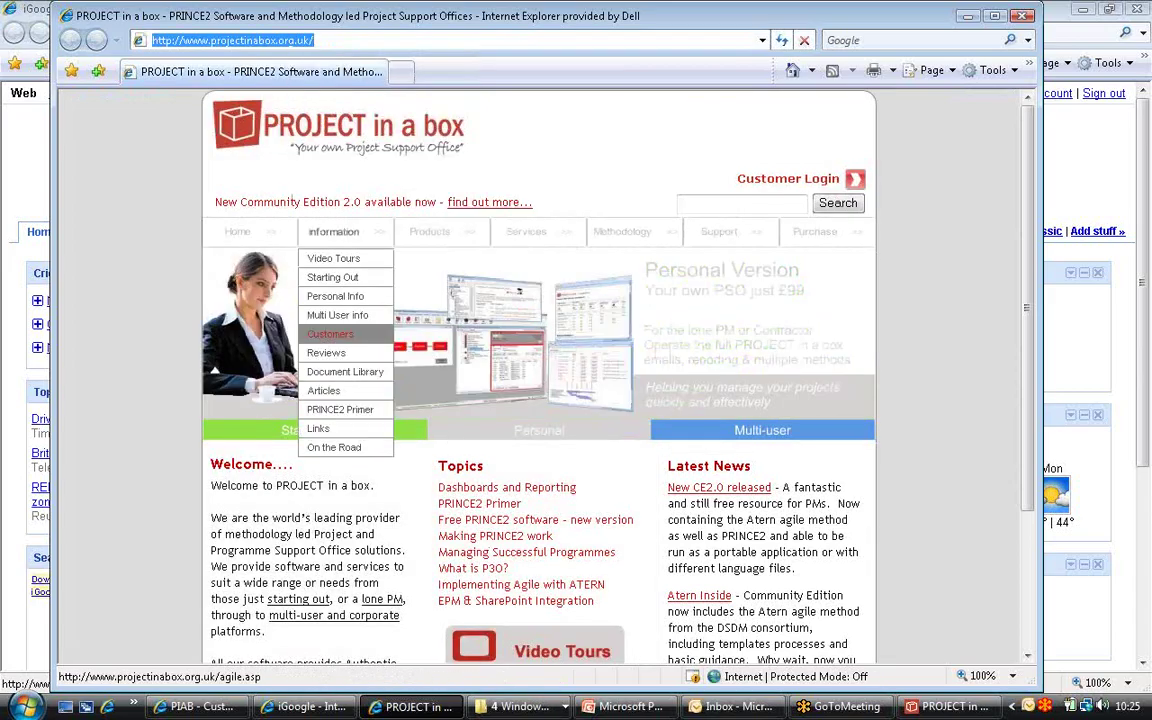
# Step: Switch back to PROJECT in a box and bring up the shortcut Target field's edit menu
pyautogui.hotkey('alt', 'Tab')
pyautogui.click(515, 336)
pyautogui.rightClick(516, 337)
# Step: Paste the URL as Target, name the shortcut 'grerat website' with description 'wihat', and confirm
pyautogui.click(560, 414)
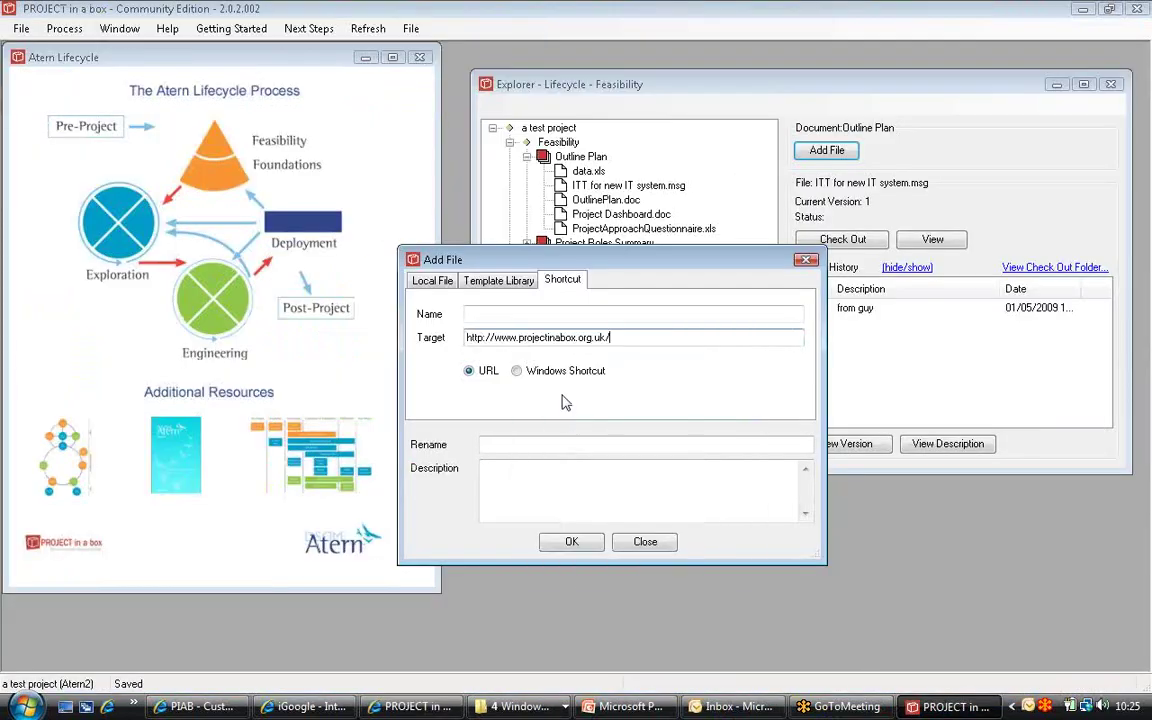
pyautogui.click(501, 313)
pyautogui.write('gr')
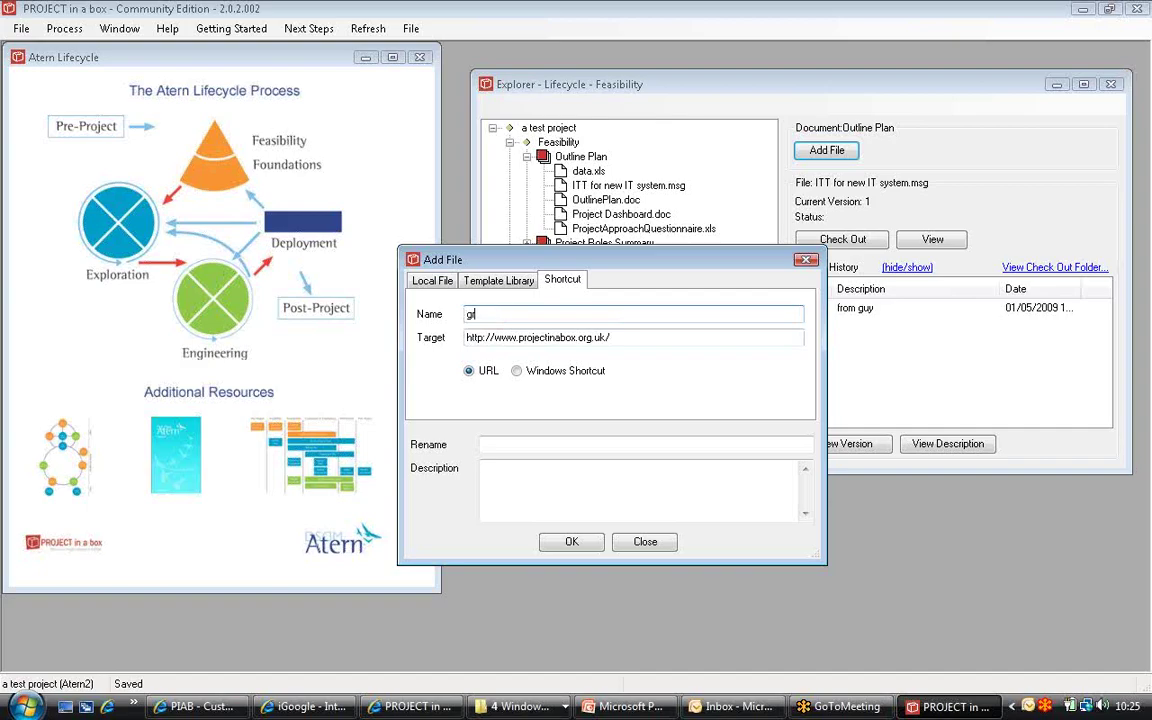
pyautogui.write('erat website')
pyautogui.click(507, 474)
pyautogui.write('wihatdja')
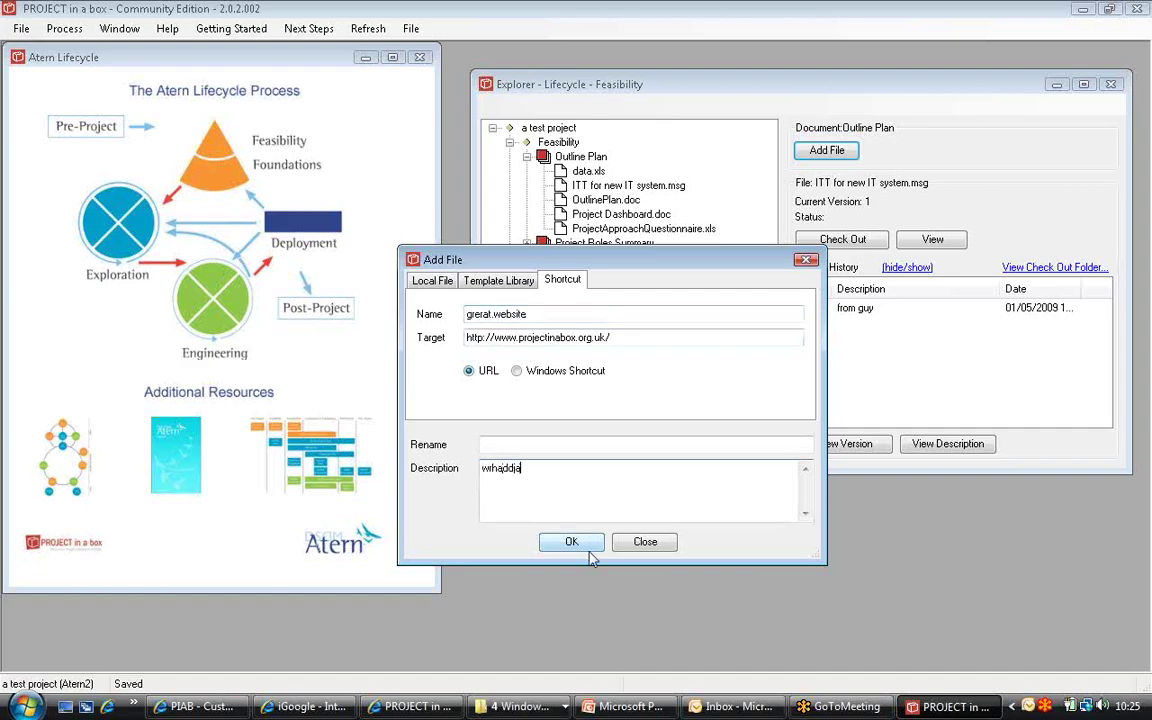
pyautogui.click(575, 543)
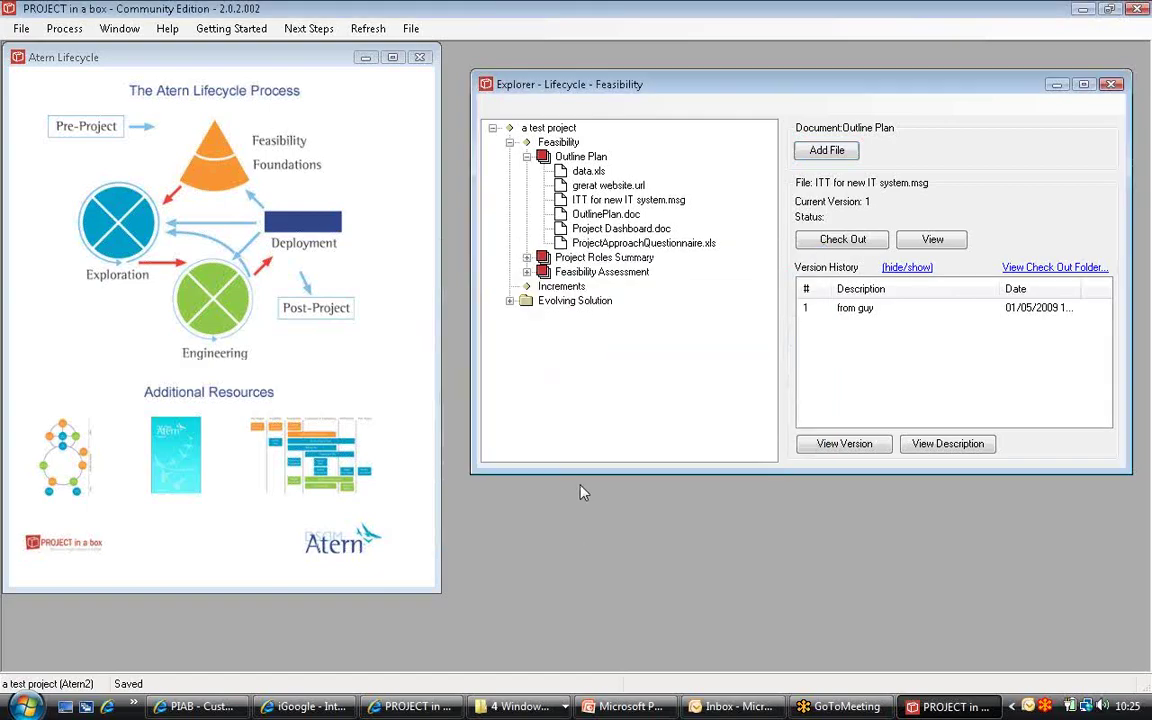
# Step: View grerat website.url in the browser, then minimize Internet Explorer
pyautogui.click(615, 187)
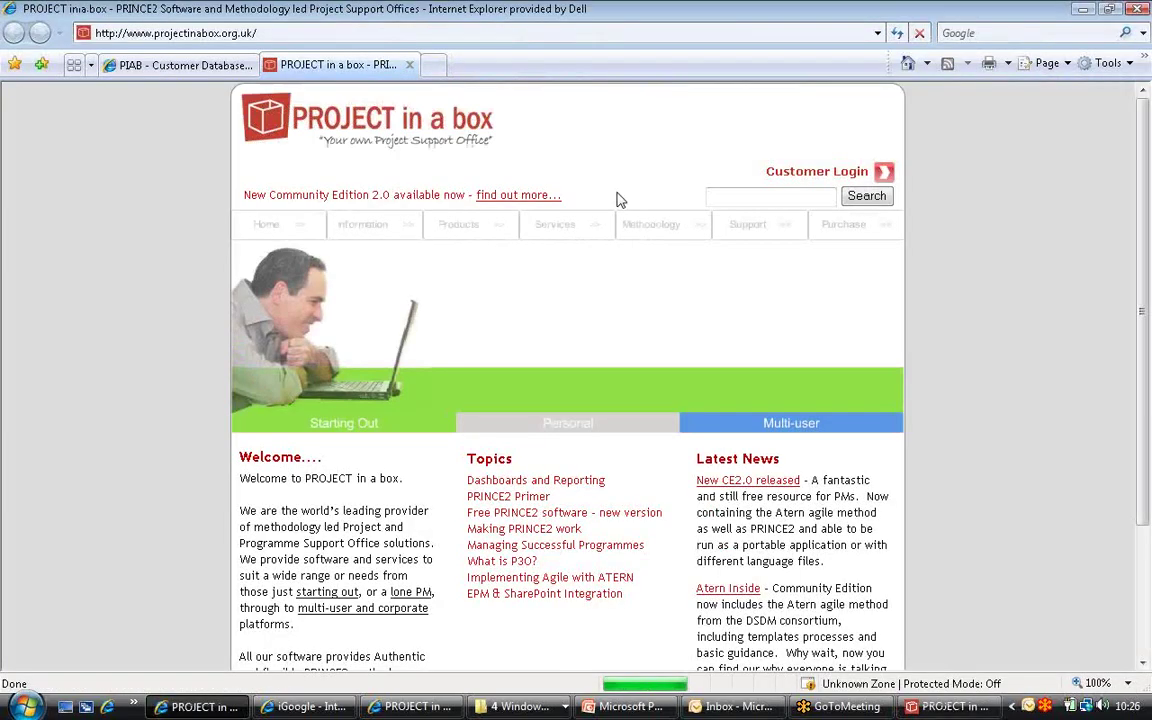
pyautogui.click(1082, 8)
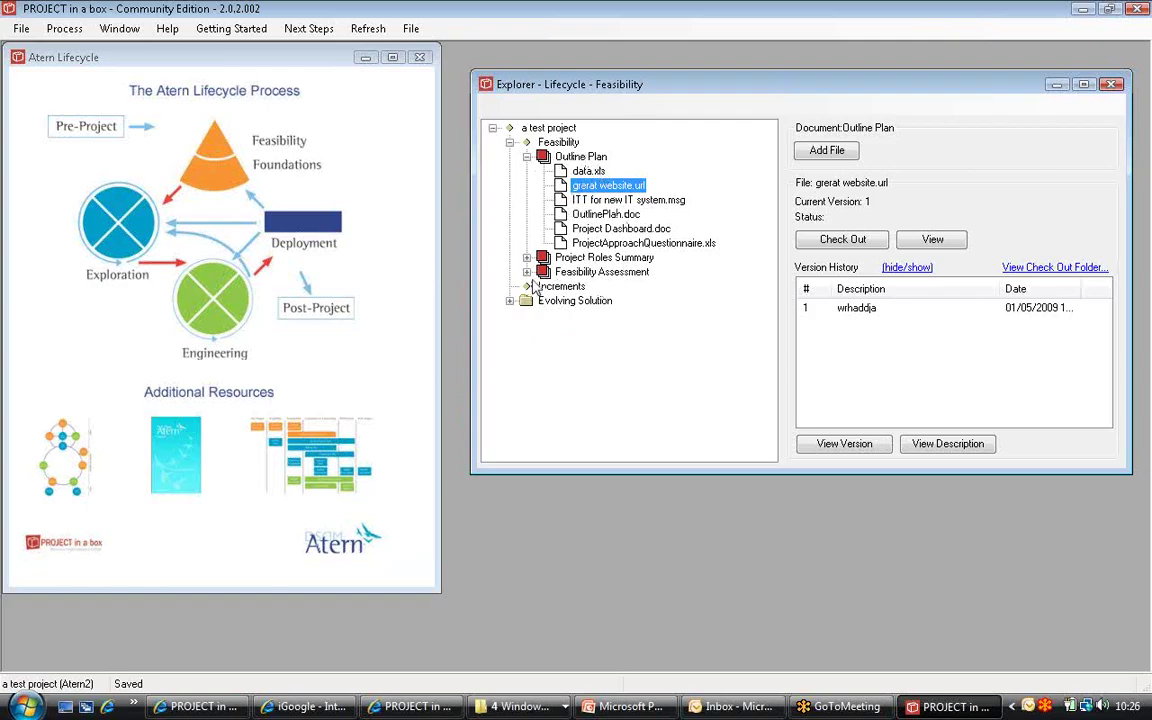
# Step: Open Atern Guidance.pdf from Guidance > Outline Guidance in the Atern resources
pyautogui.click(180, 452)
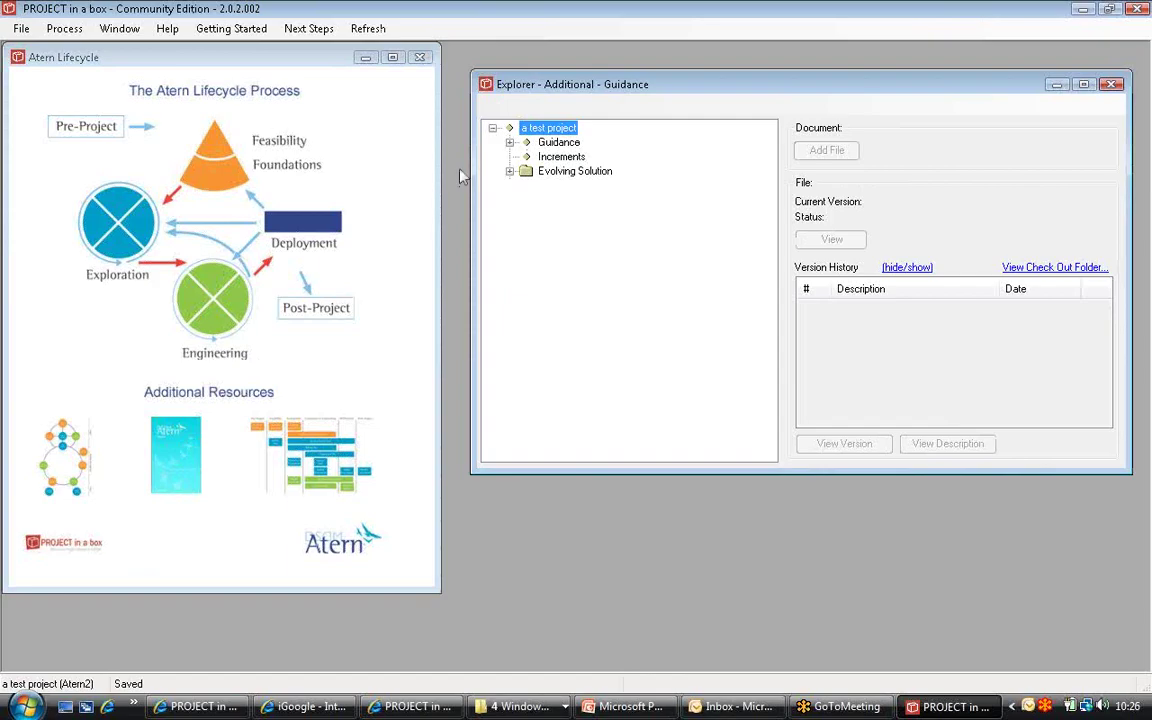
pyautogui.click(510, 142)
pyautogui.click(527, 157)
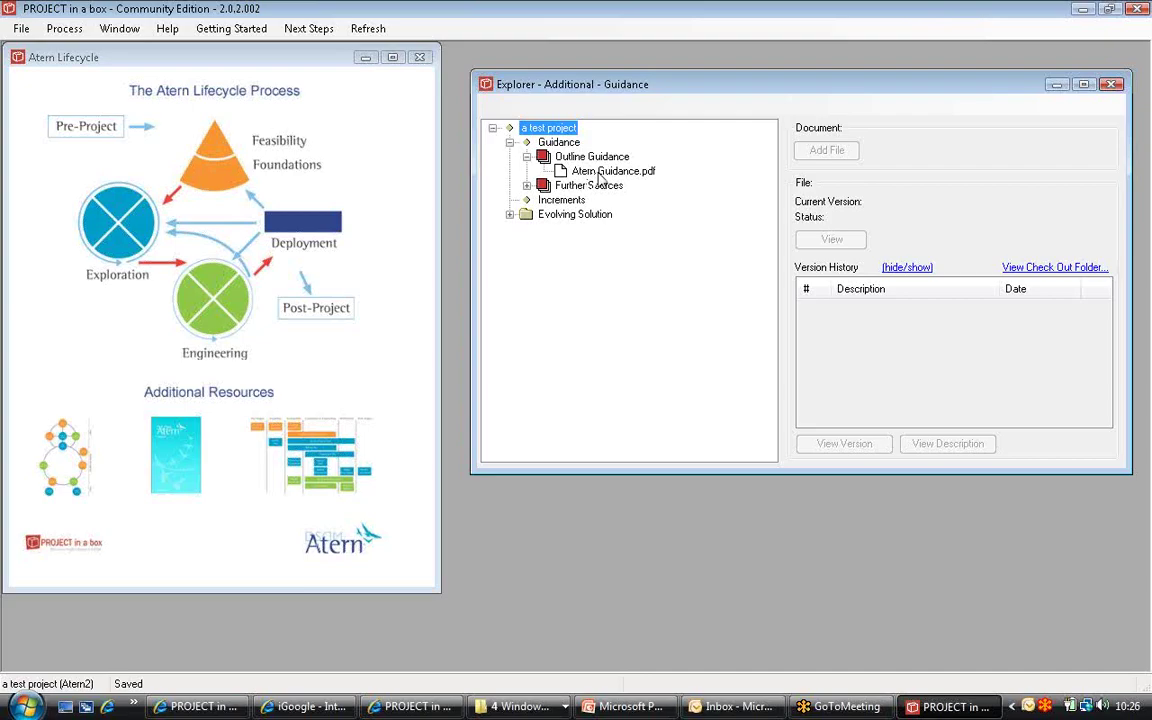
pyautogui.doubleClick(598, 172)
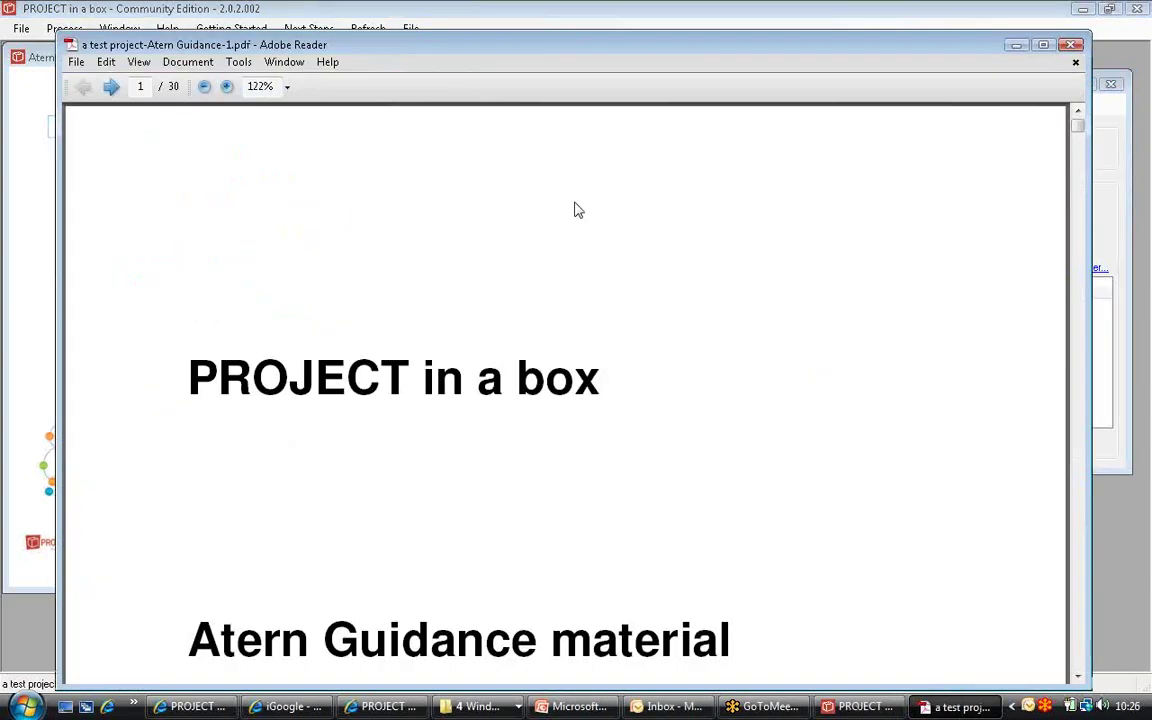
# Step: Zoom the Atern Guidance out to 49.6%, read down to page 9, then close Adobe Reader
pyautogui.click(203, 86)
pyautogui.click(203, 86)
pyautogui.click(203, 86)
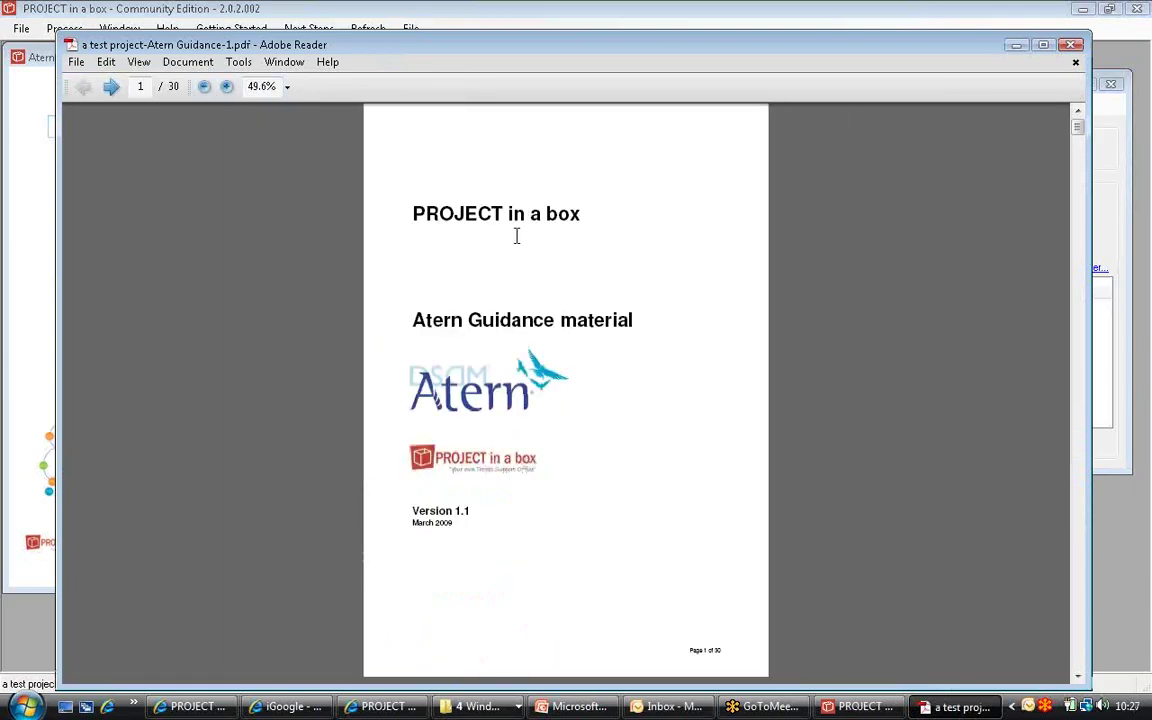
pyautogui.scroll(-10, 518, 234)
pyautogui.scroll(-3, 470, 200)
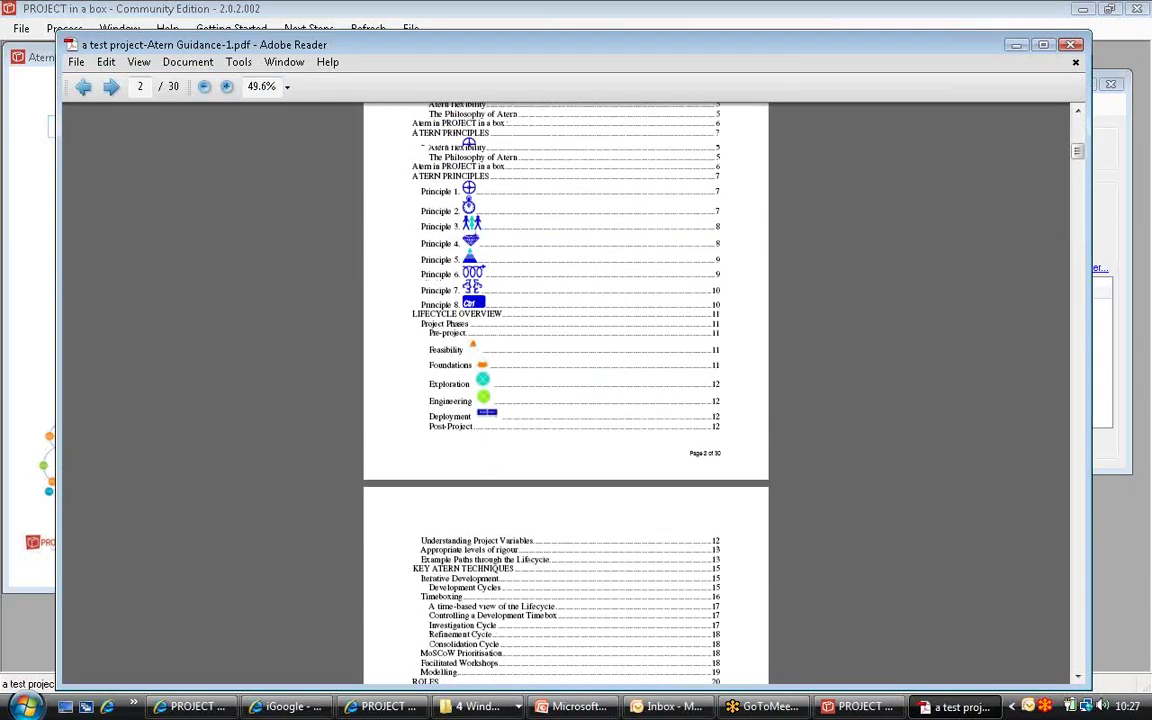
pyautogui.scroll(2, 458, 202)
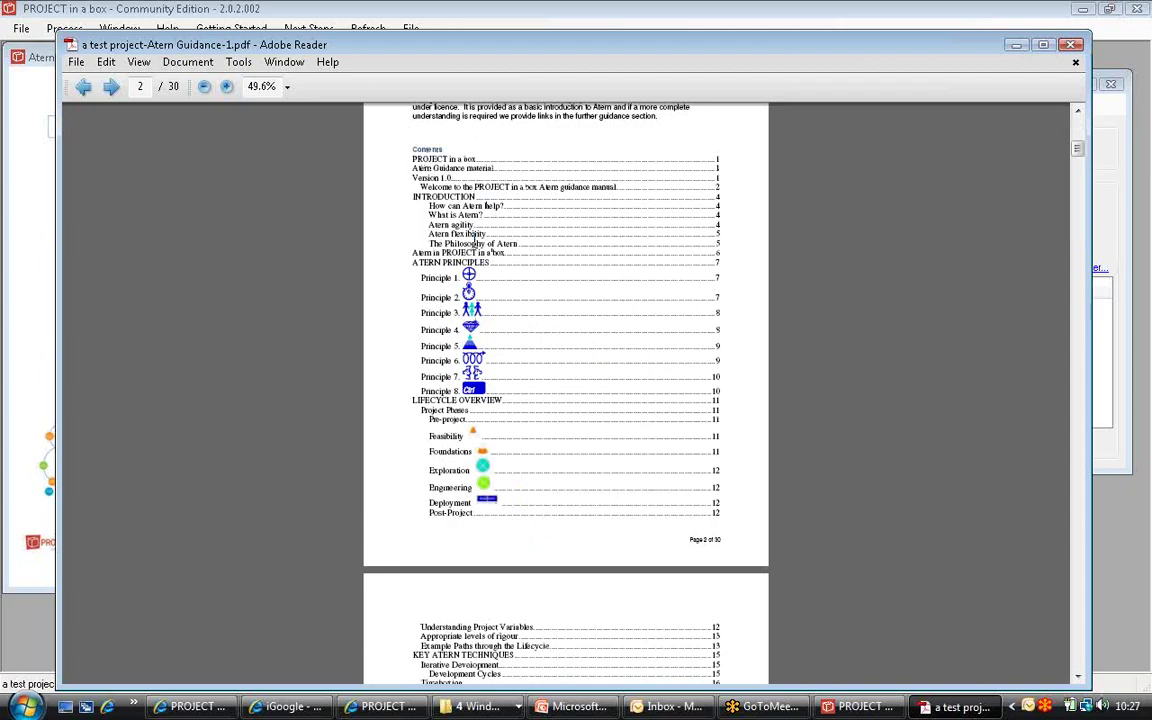
pyautogui.scroll(-5, 473, 243)
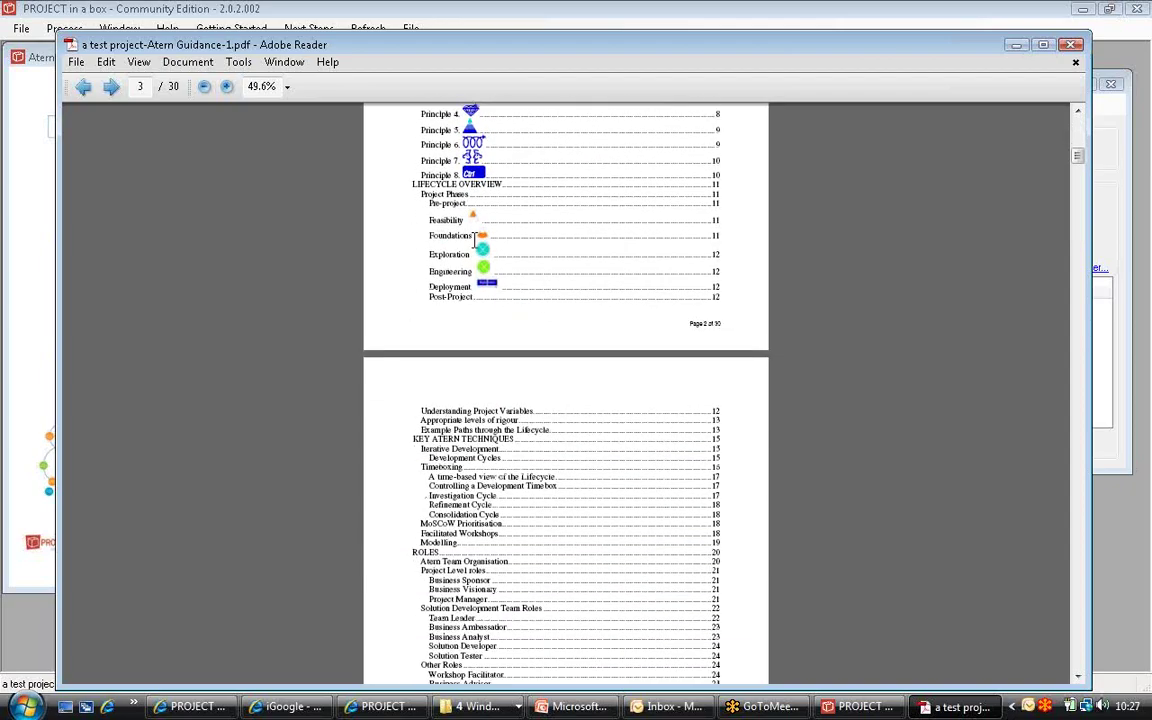
pyautogui.scroll(-14, 474, 240)
pyautogui.scroll(-20, 565, 390)
pyautogui.scroll(-20, 565, 390)
pyautogui.scroll(-19, 565, 390)
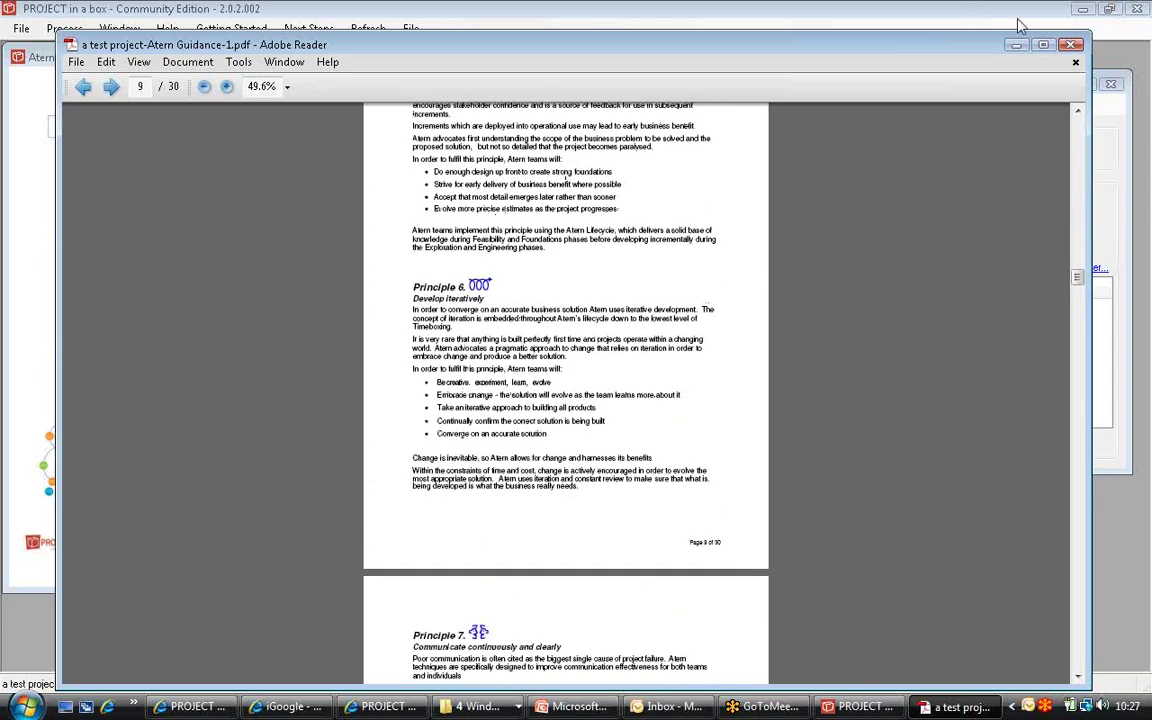
pyautogui.click(1071, 44)
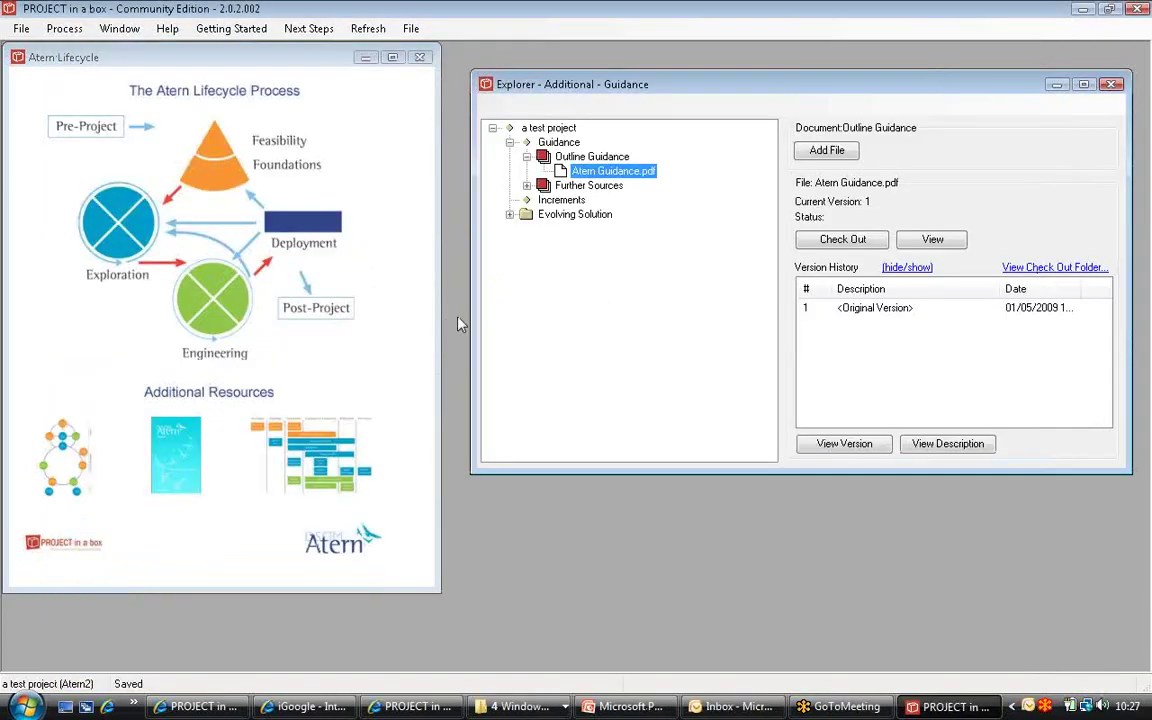
# Step: Open Project Roles Summary.doc from the Team > Project Roles Summary folder
pyautogui.click(62, 459)
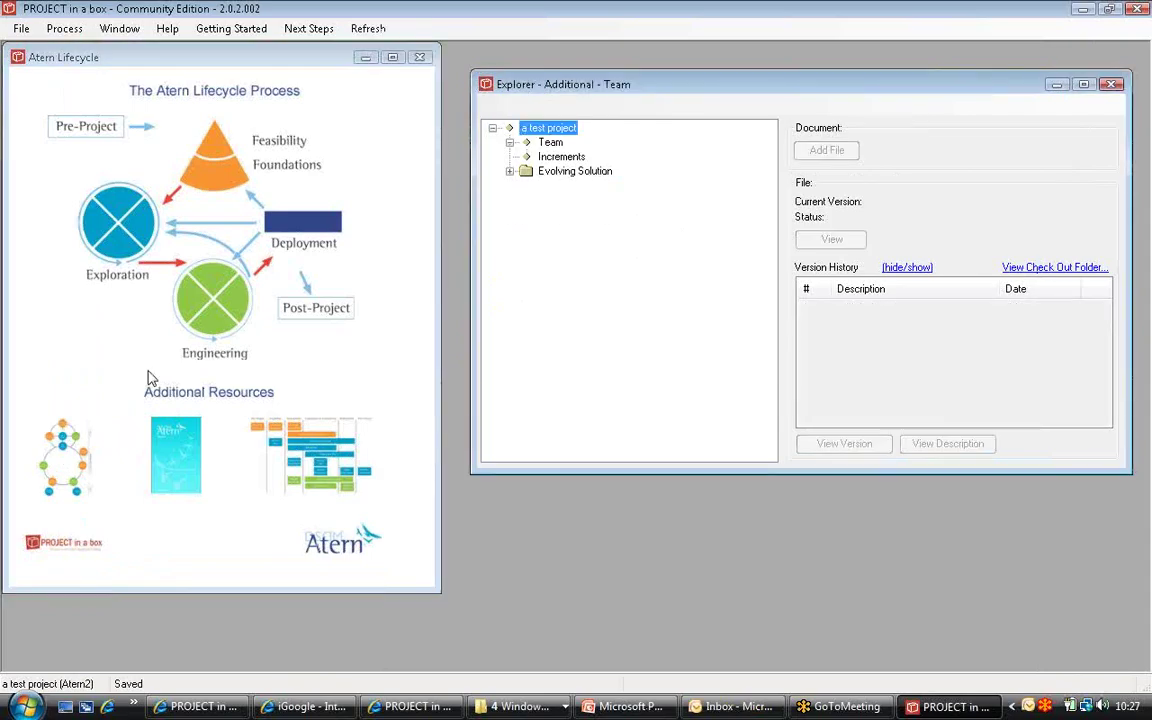
pyautogui.click(509, 143)
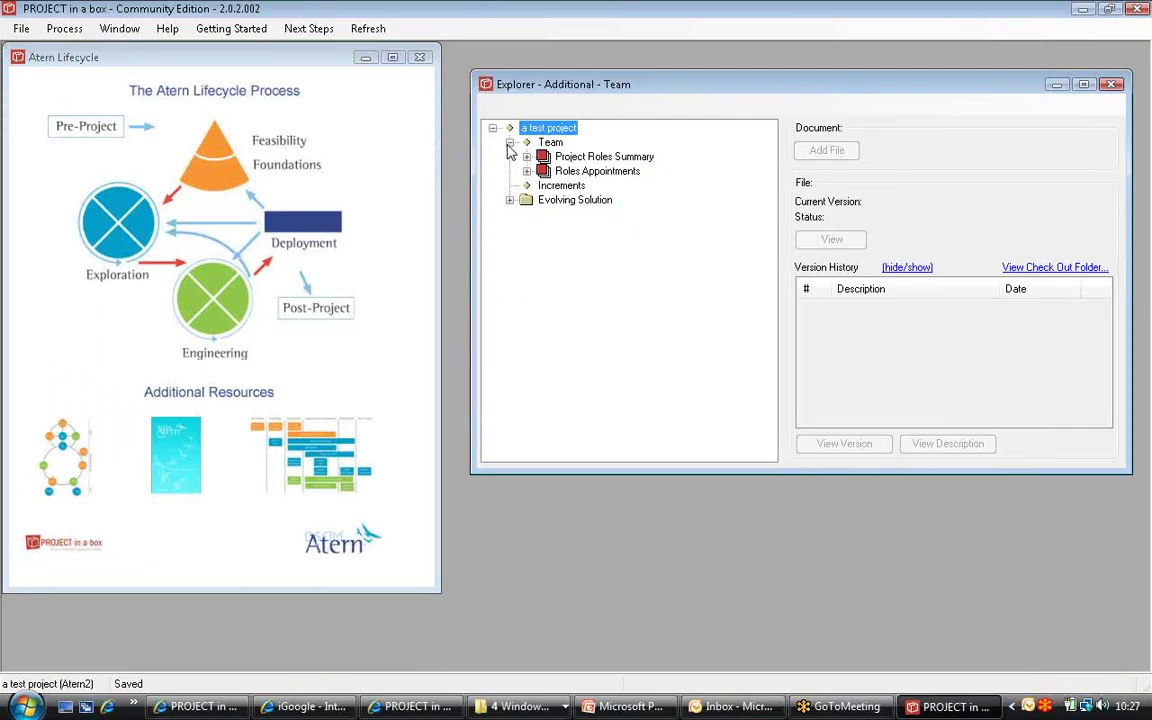
pyautogui.click(526, 156)
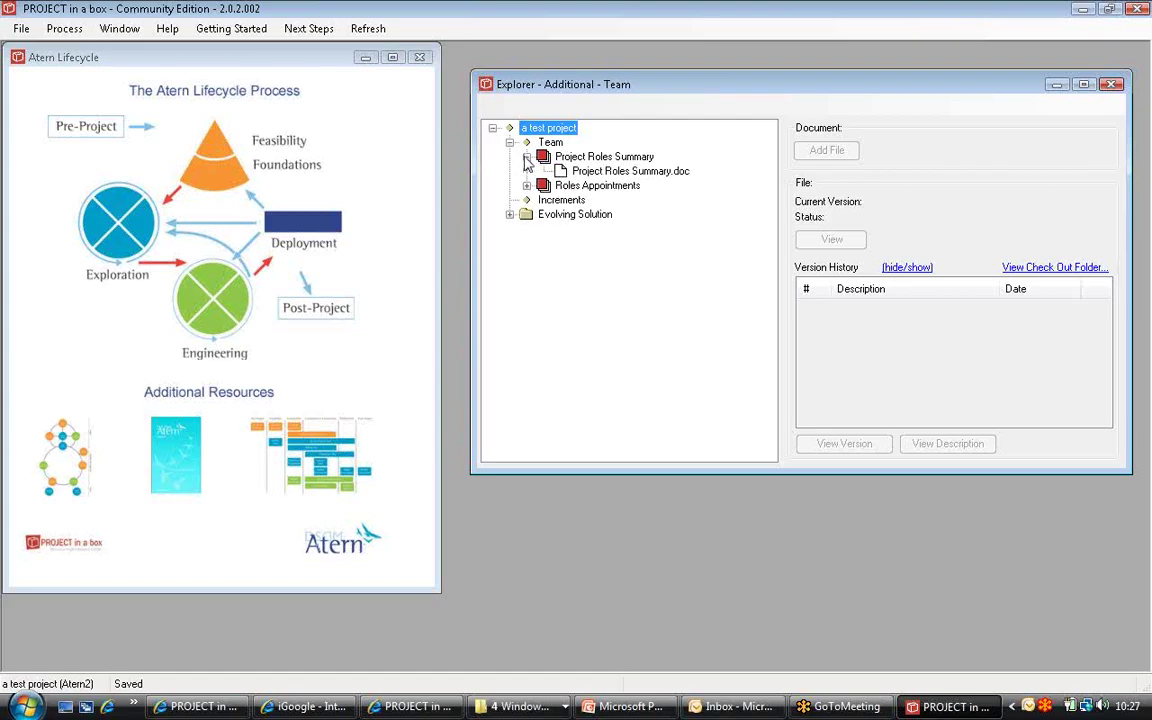
pyautogui.doubleClick(590, 171)
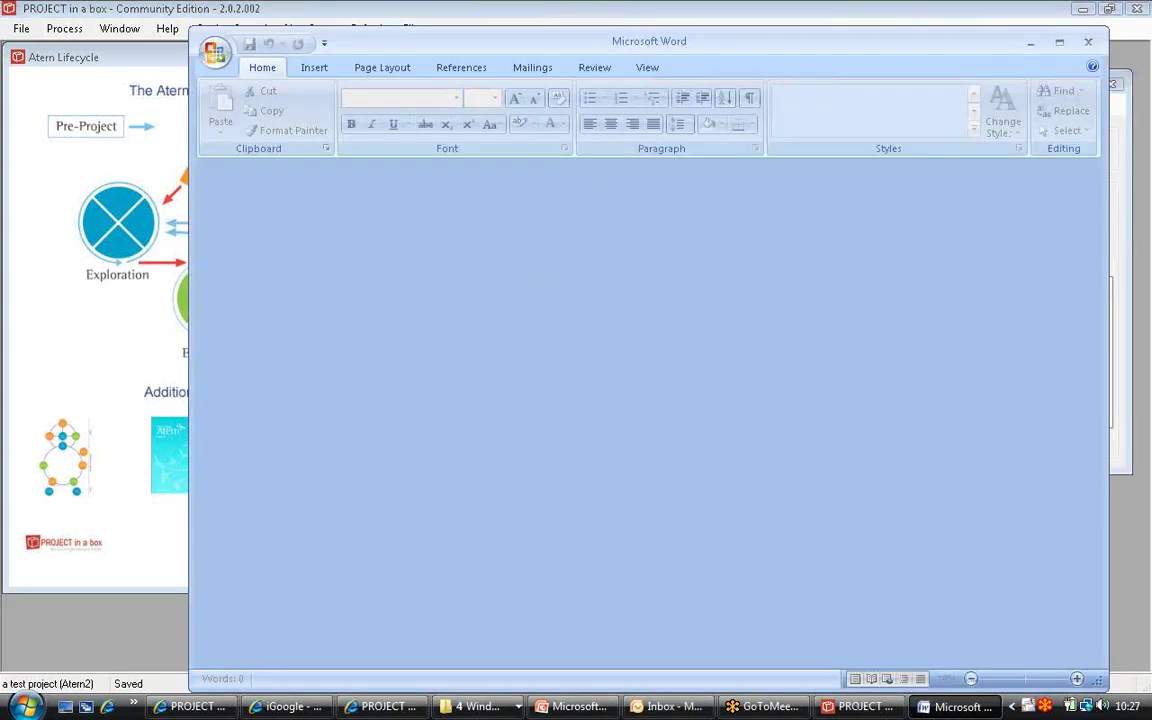
# Step: Scroll through the Project Roles Summary document and close it
pyautogui.scroll(-3, 577, 240)
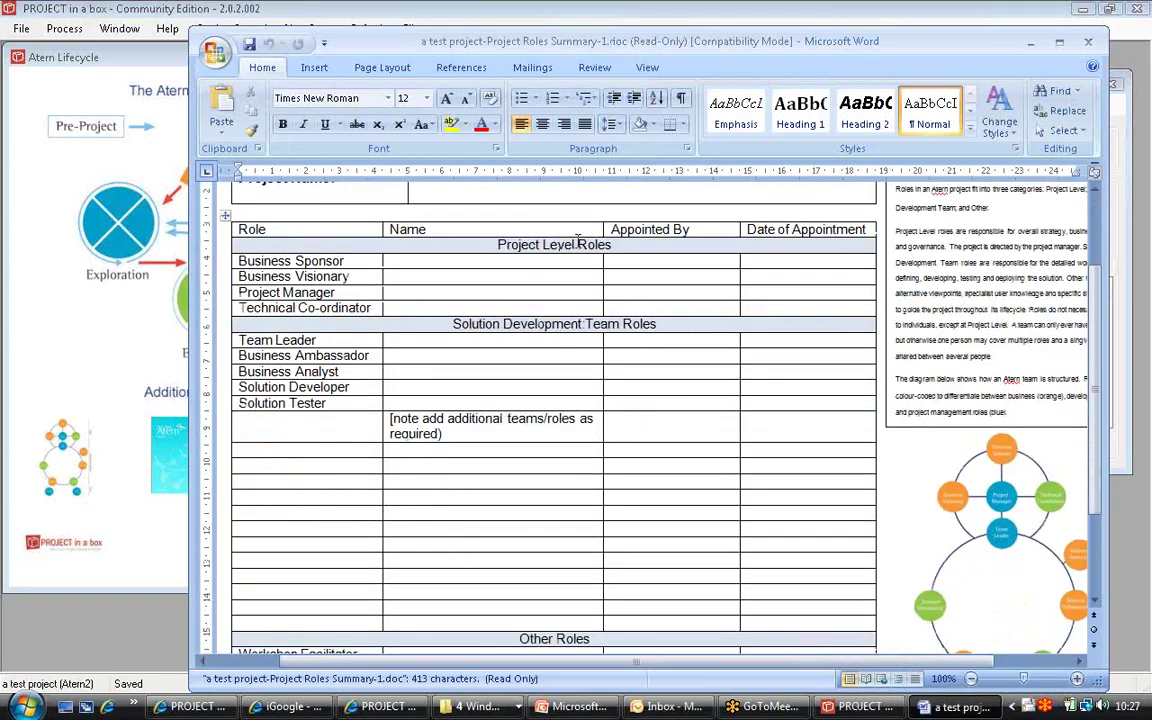
pyautogui.scroll(-2, 577, 240)
pyautogui.scroll(5, 577, 240)
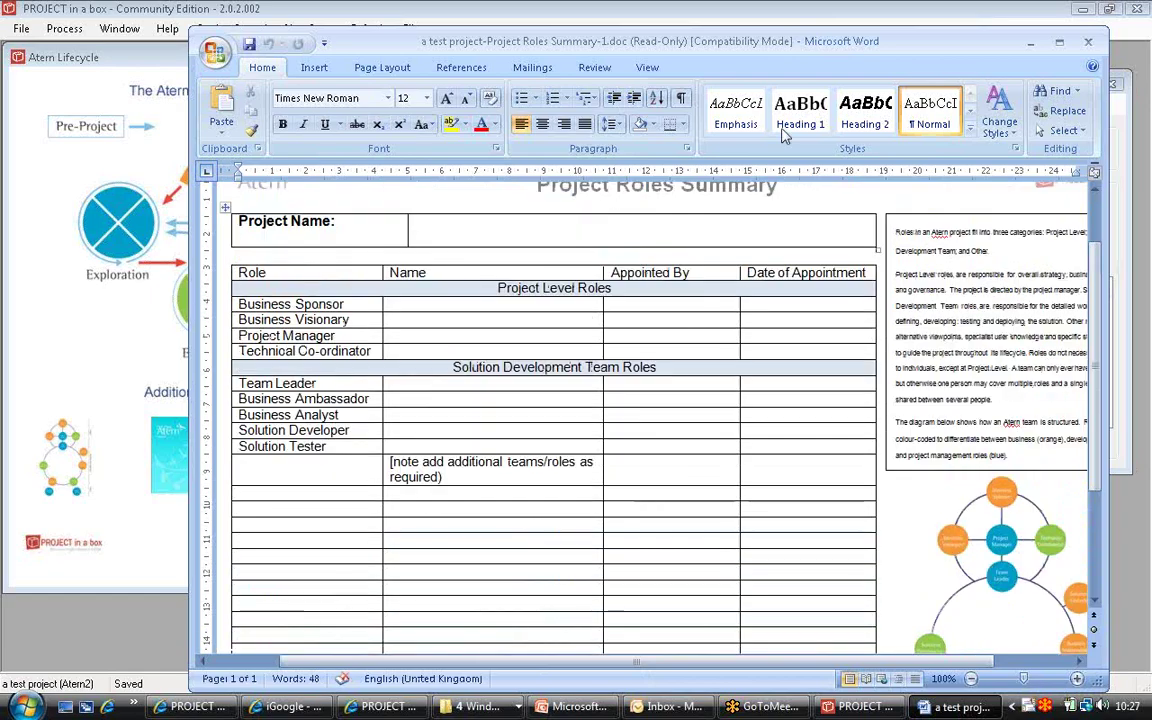
pyautogui.click(1088, 41)
# Step: Open Business Advisor.doc from Roles Appointments, then close Word
pyautogui.click(527, 186)
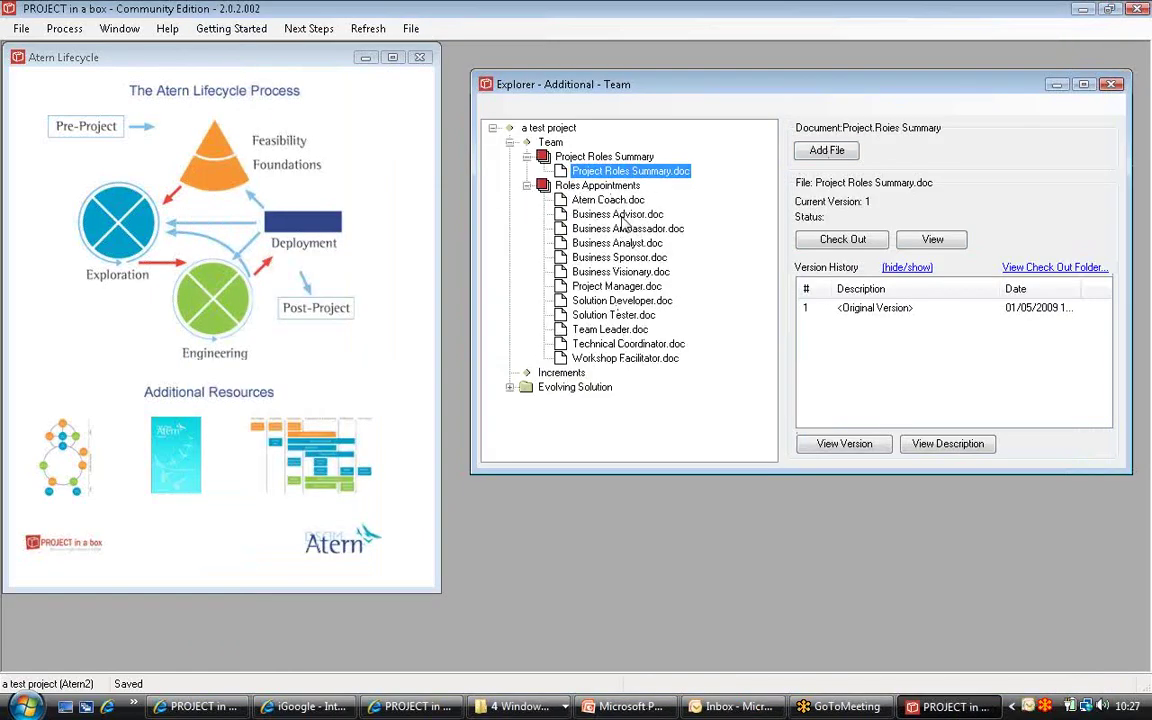
pyautogui.doubleClick(617, 214)
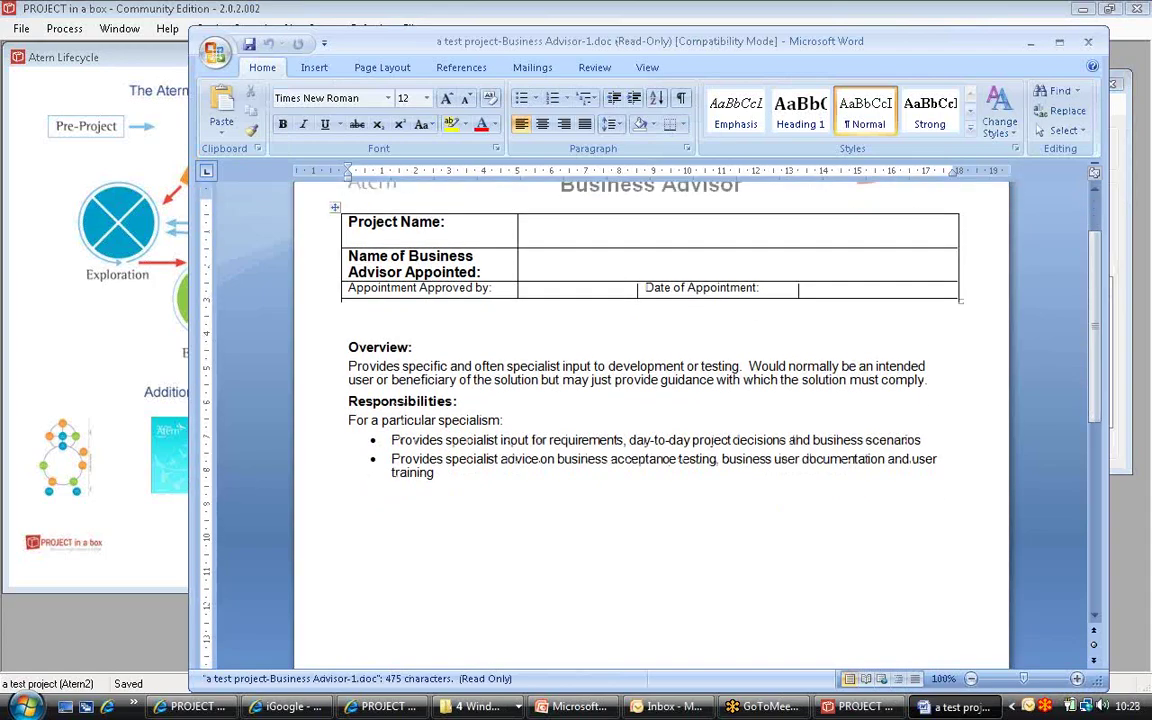
pyautogui.click(1088, 41)
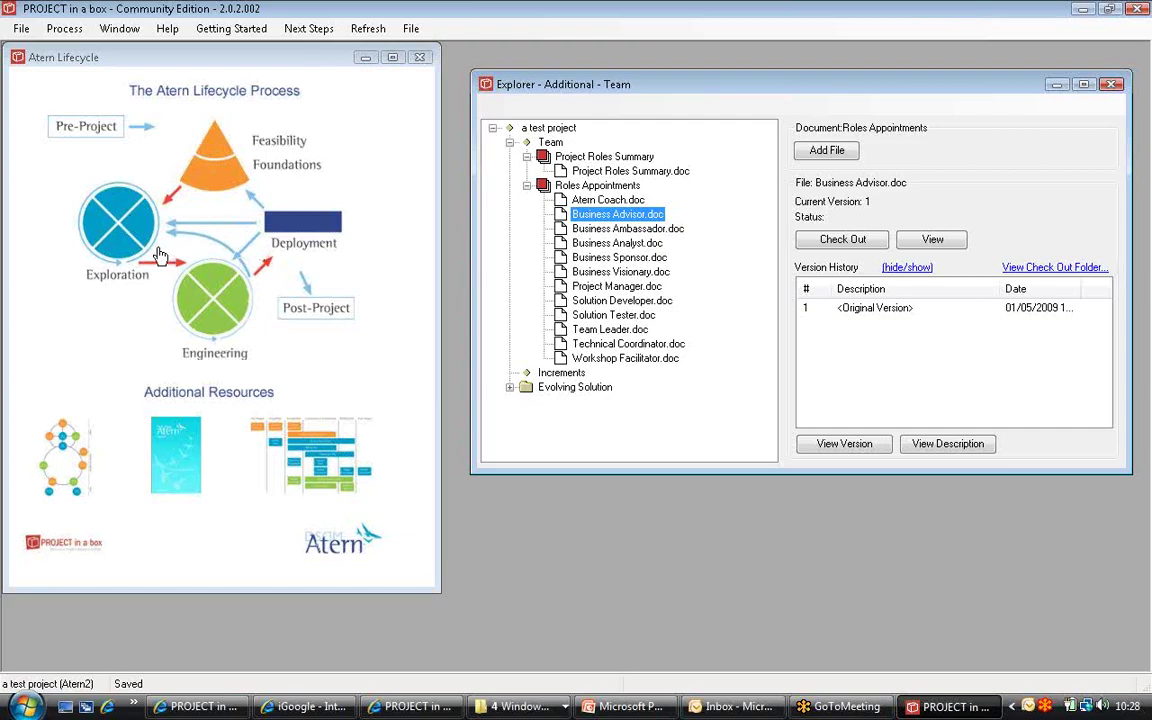
# Step: Create a new increment renamed Inc1 via Manage Increments, then show the Exploration and Engineering stage
pyautogui.click(200, 170)
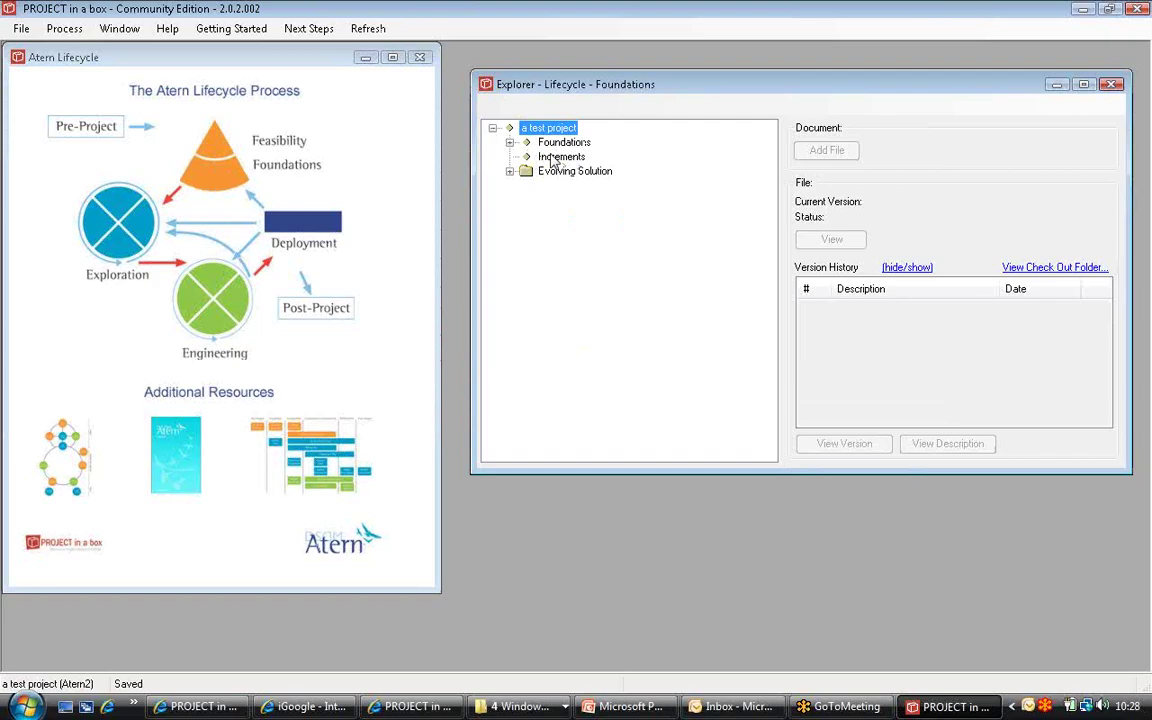
pyautogui.click(545, 158)
pyautogui.rightClick(547, 160)
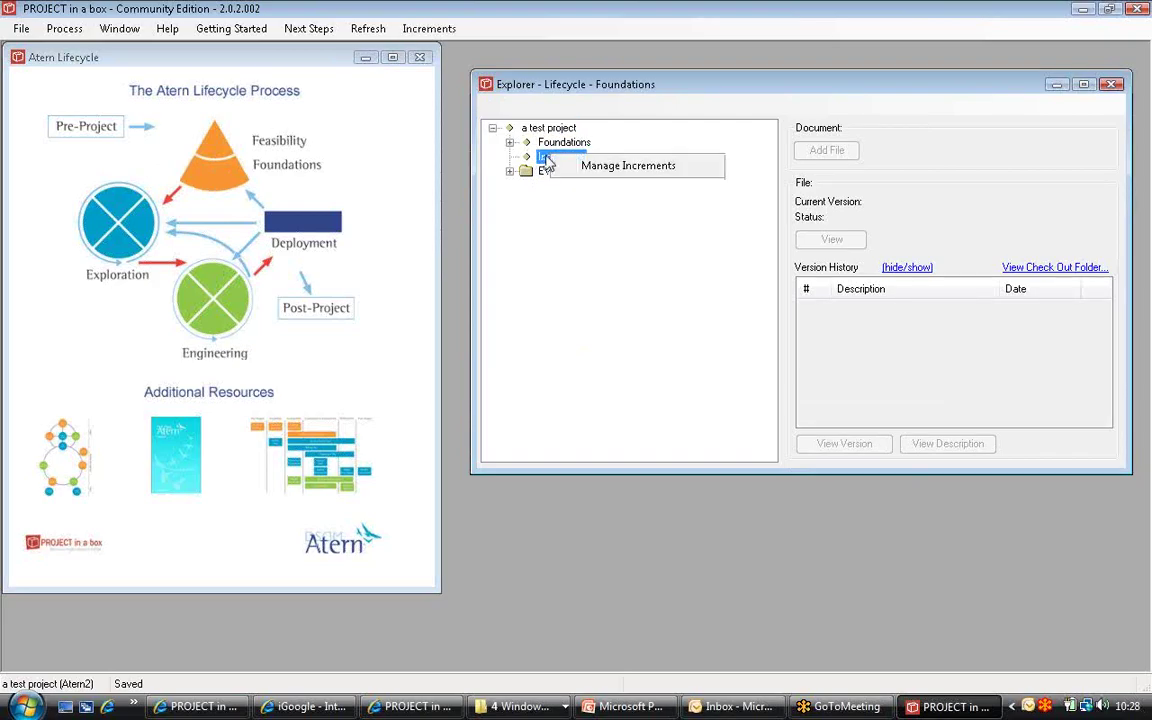
pyautogui.click(622, 172)
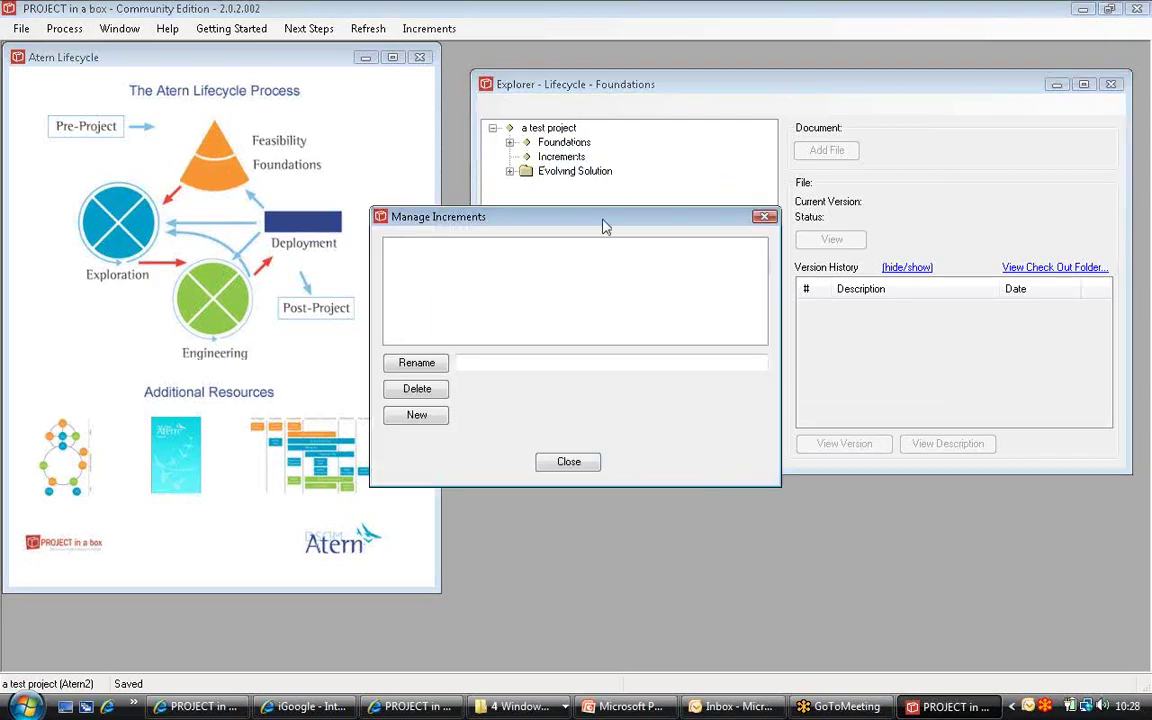
pyautogui.click(433, 416)
pyautogui.click(435, 248)
pyautogui.click(416, 363)
pyautogui.write('Inc1')
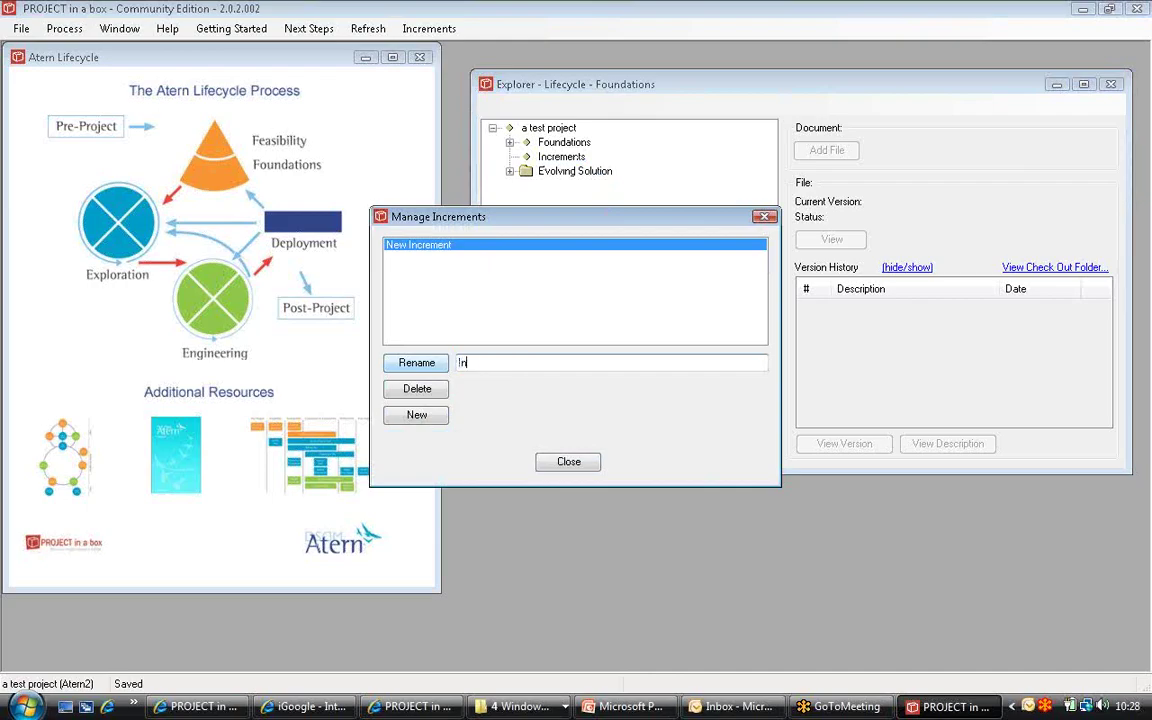
pyautogui.click(415, 364)
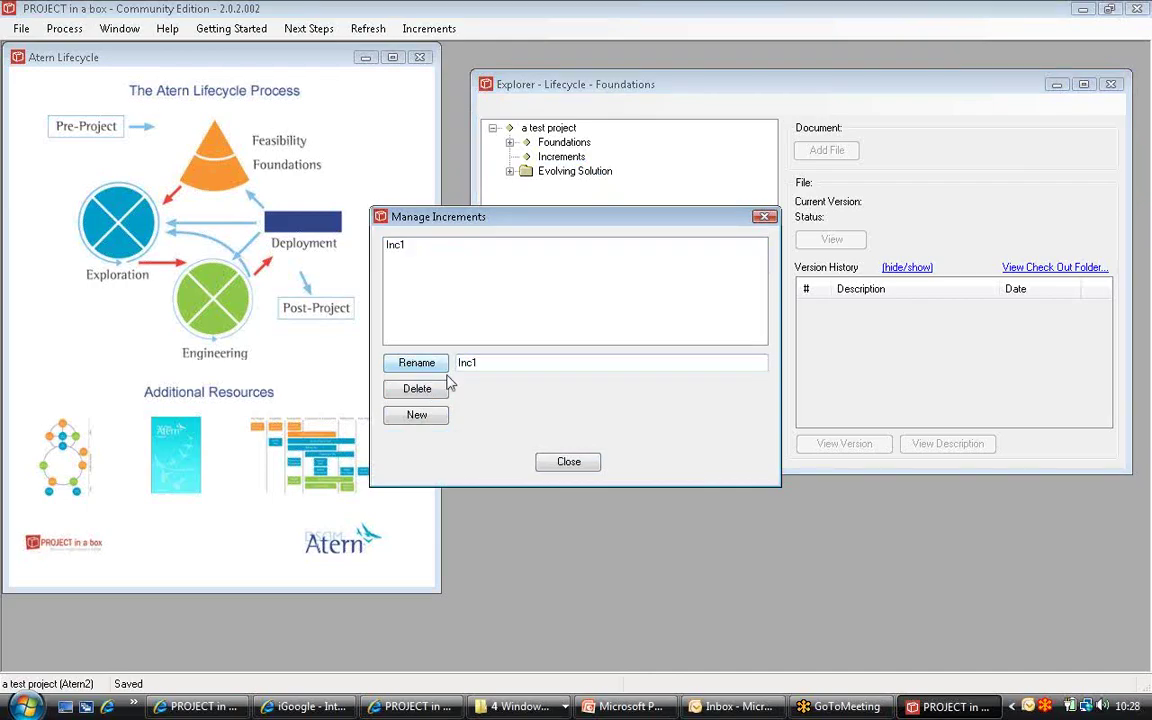
pyautogui.click(566, 462)
pyautogui.click(527, 171)
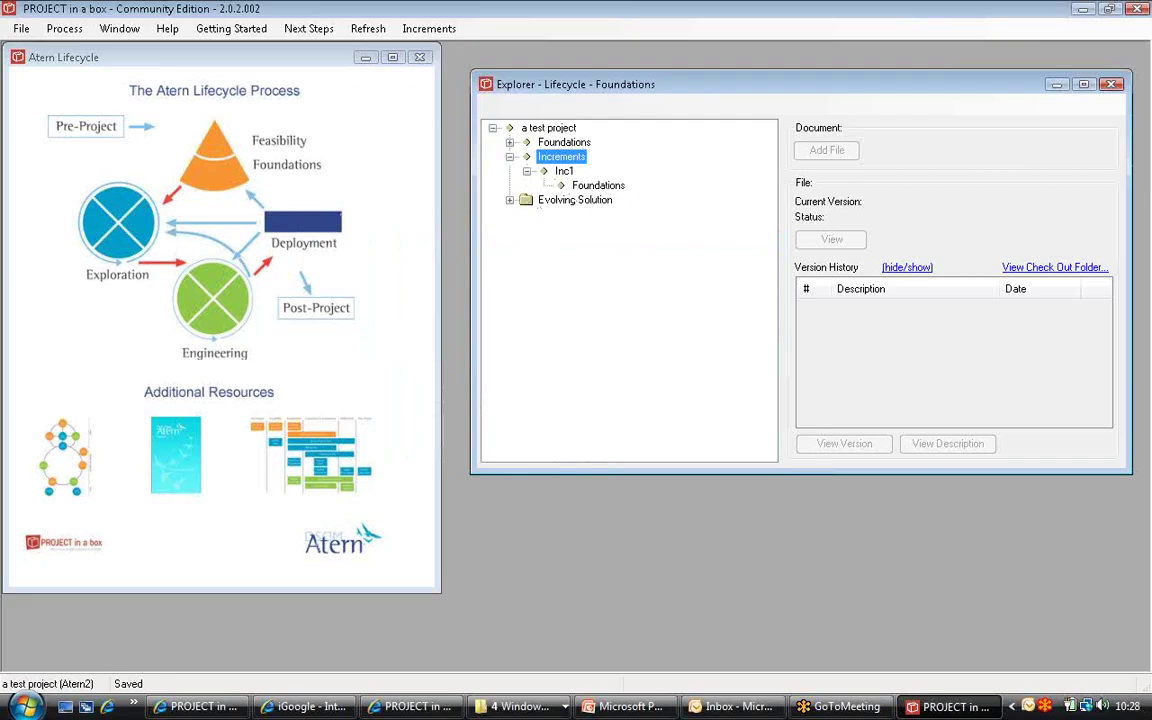
pyautogui.click(155, 212)
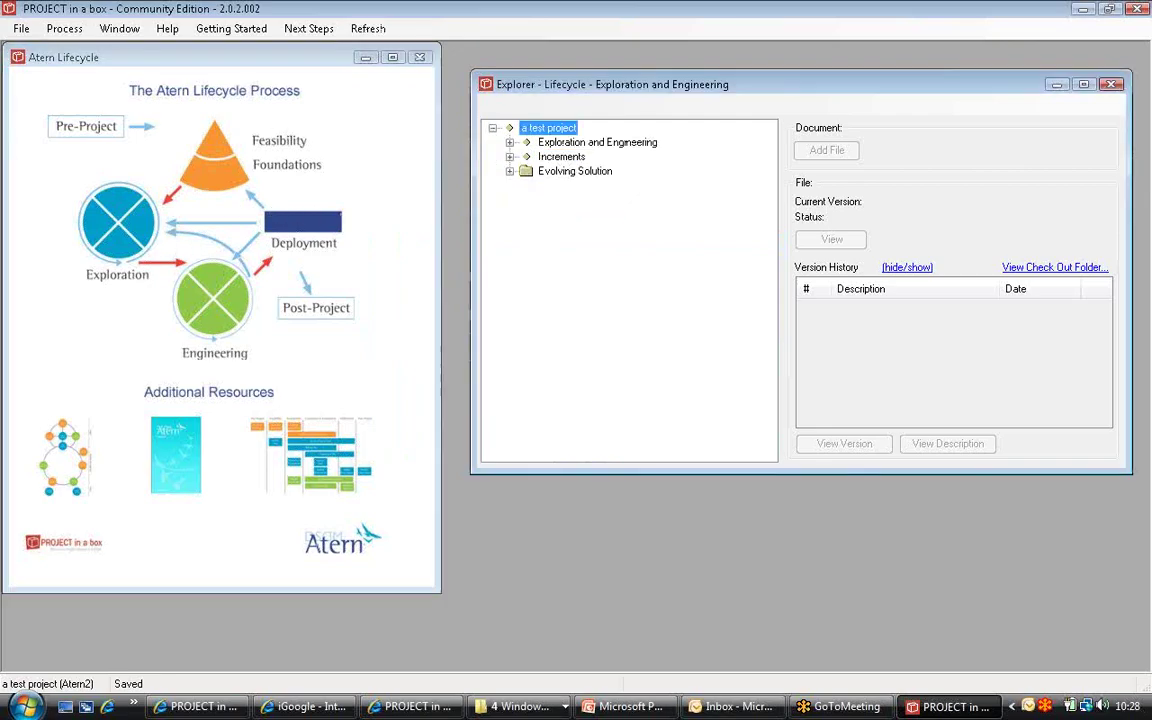
# Step: Expand Exploration and Engineering, Increments, Inc1 and Inc1's Exploration and Engineering nodes
pyautogui.click(510, 142)
pyautogui.click(510, 228)
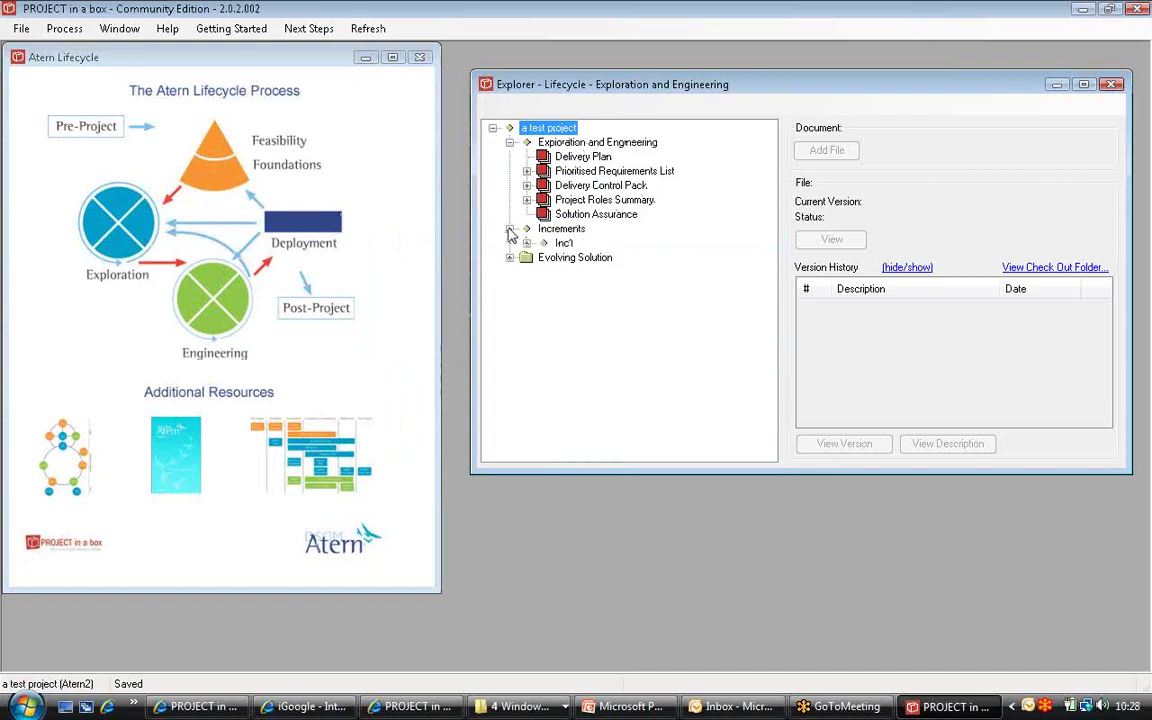
pyautogui.click(527, 243)
pyautogui.click(543, 257)
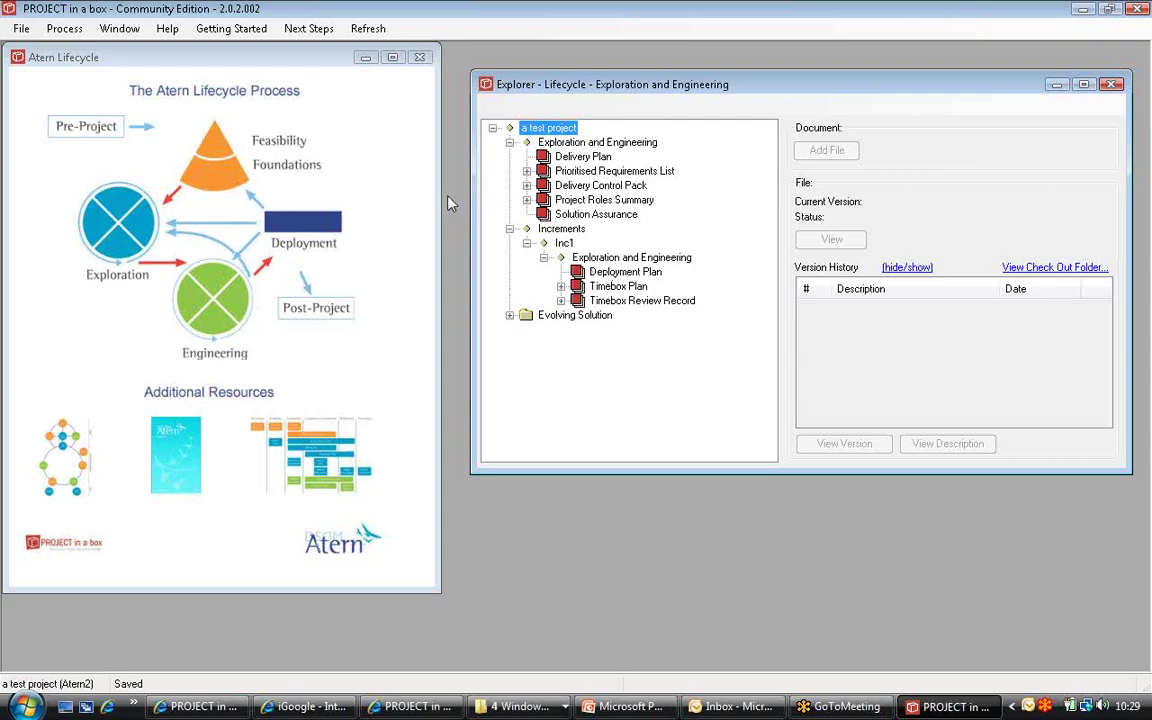
# Step: Open File > Options, check the Portable Mode tab, then go back to Program Settings
pyautogui.click(21, 30)
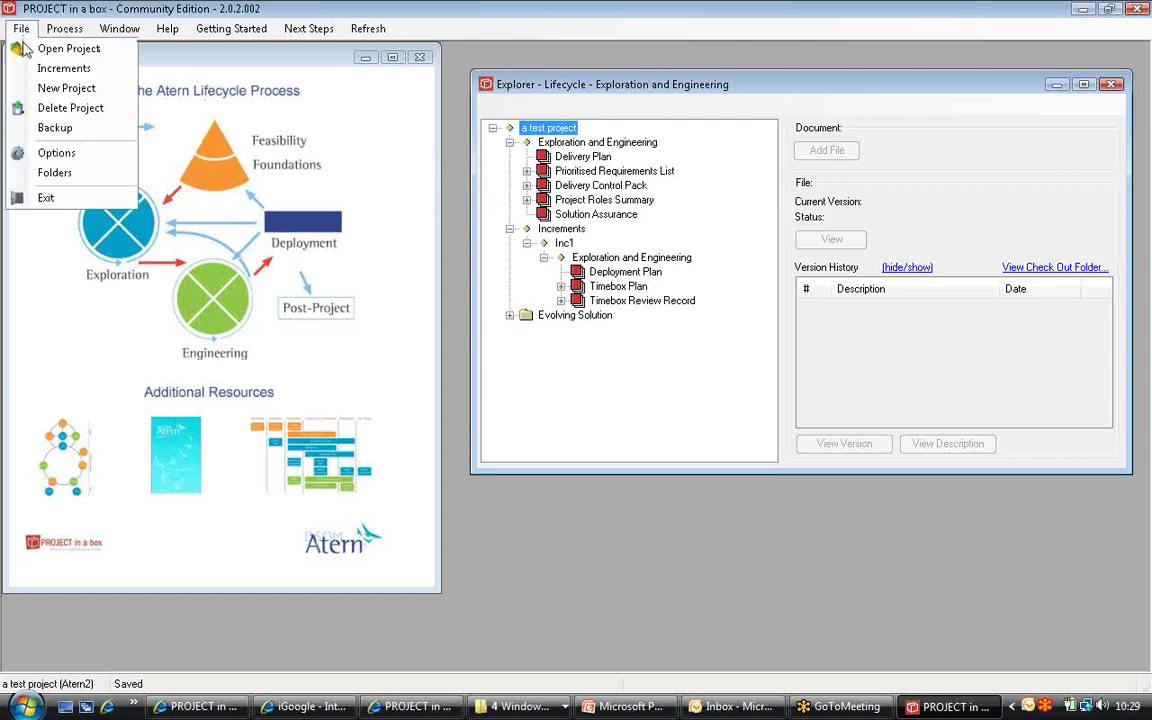
pyautogui.click(50, 153)
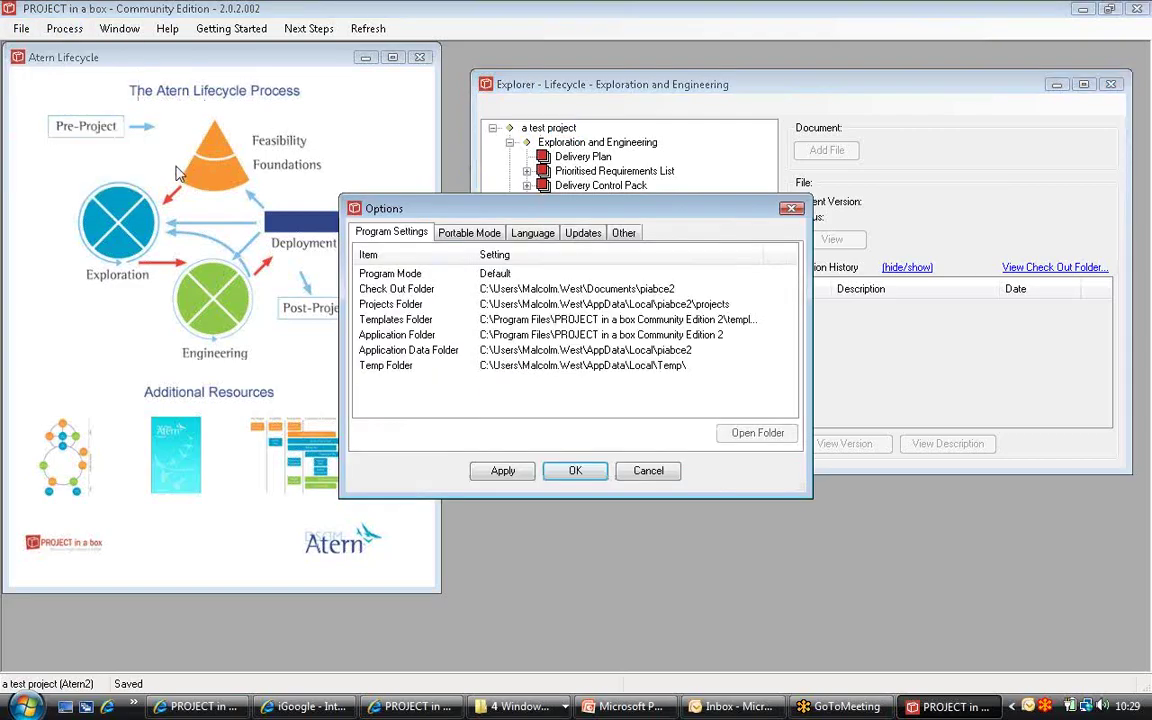
pyautogui.click(468, 233)
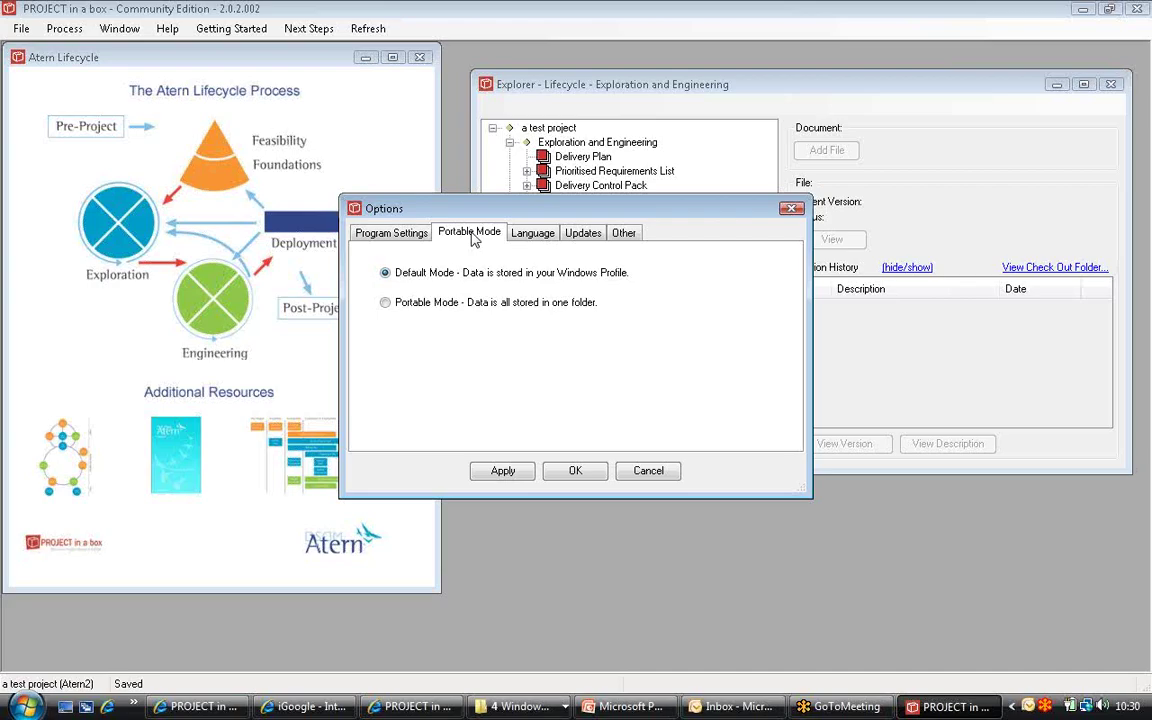
pyautogui.click(395, 233)
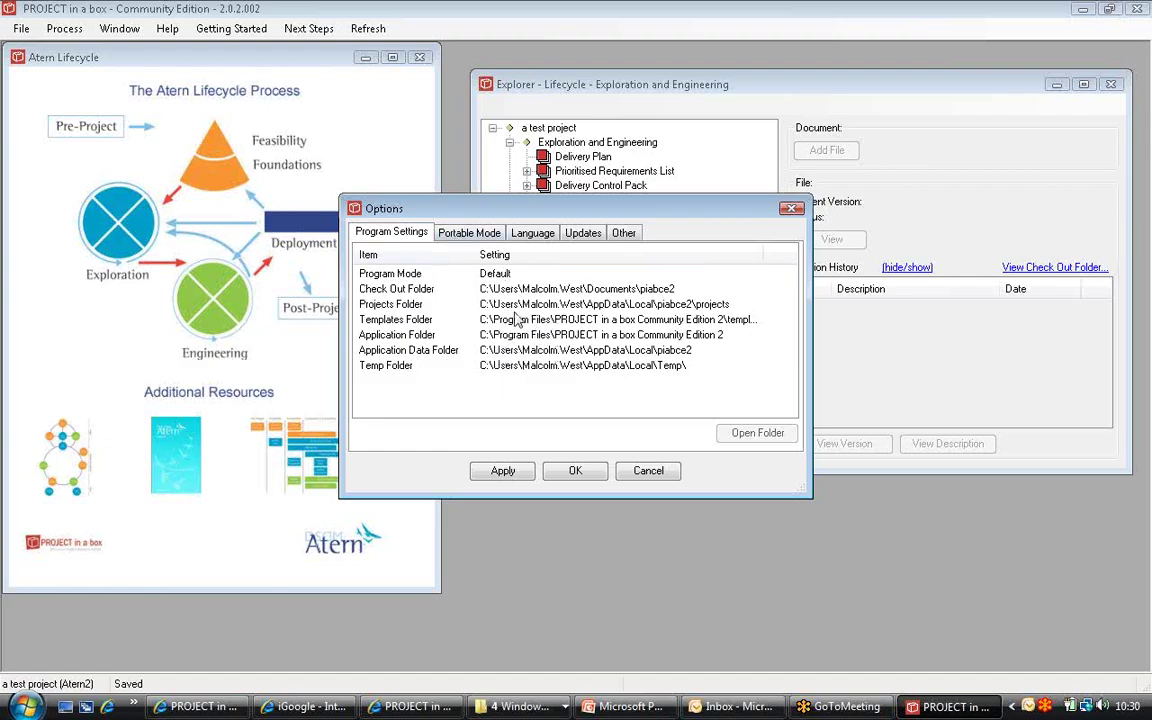
# Step: Select Portable Mode, apply it, and confirm the data folders moved under the program folder
pyautogui.click(469, 232)
pyautogui.click(385, 302)
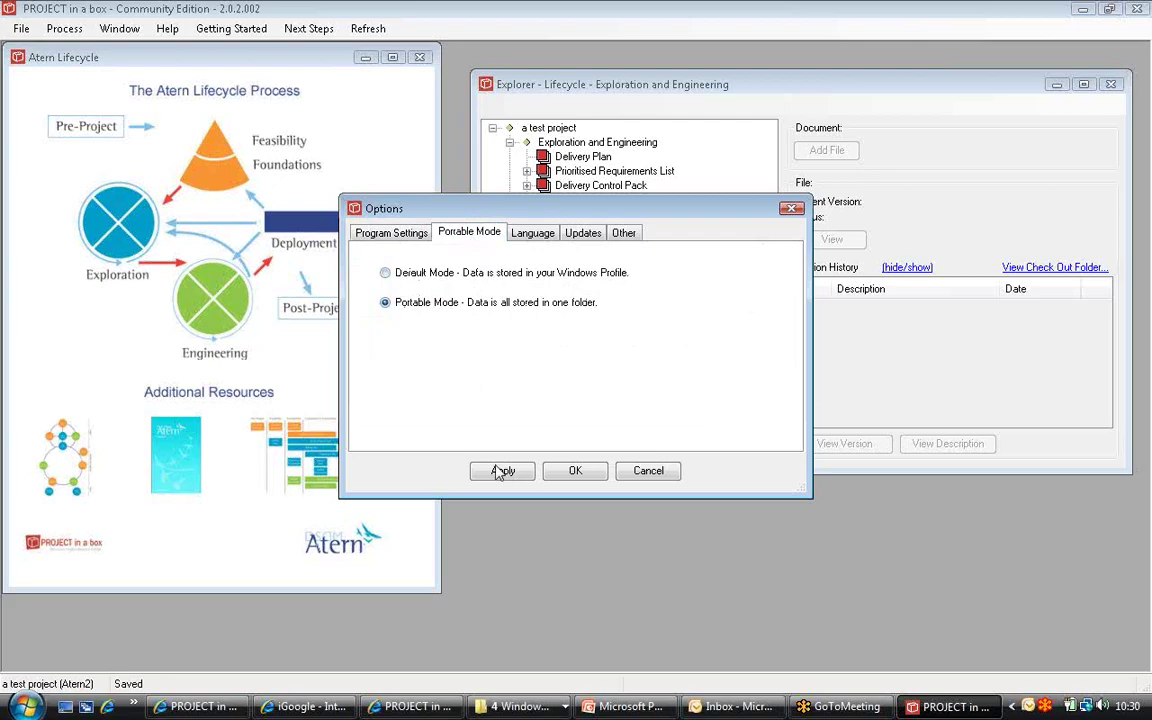
pyautogui.click(503, 472)
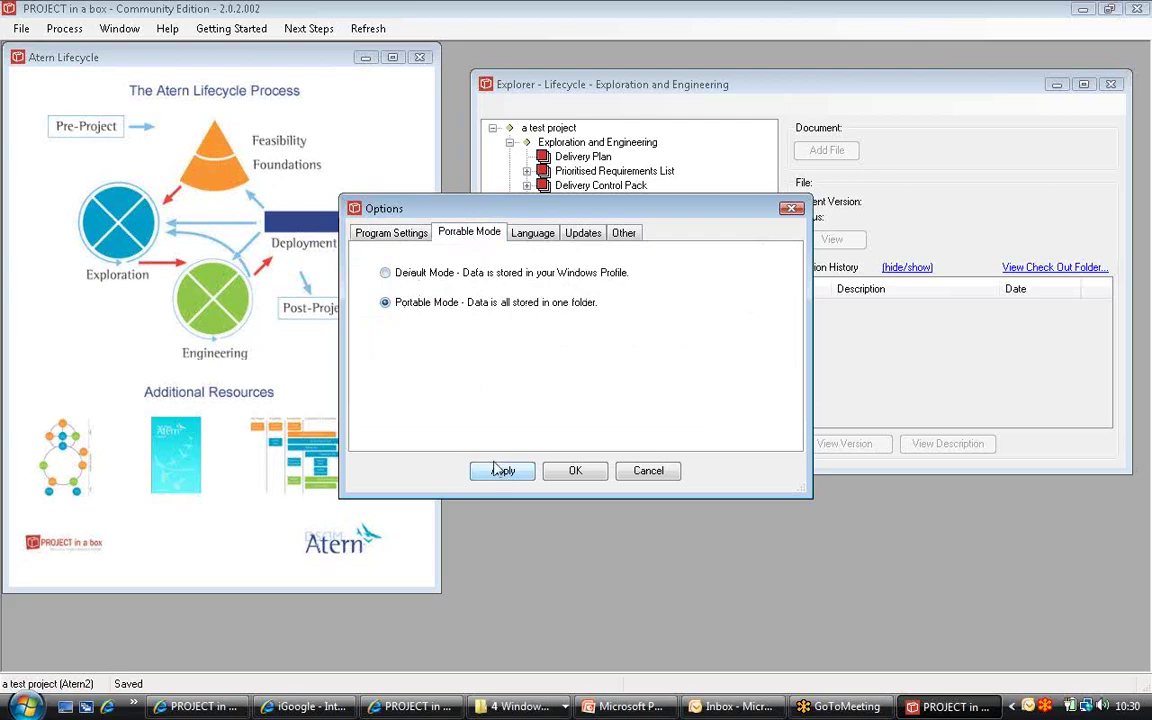
pyautogui.click(388, 232)
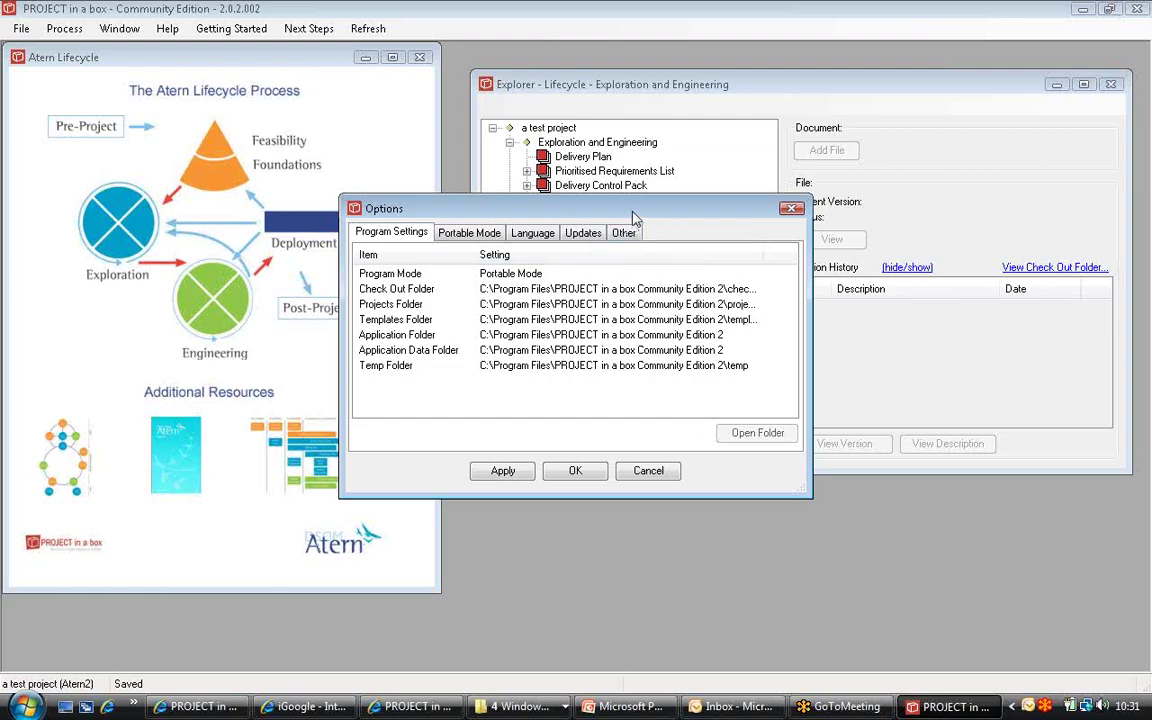
# Step: Check the Language tab's Language File list, which offers only Default
pyautogui.click(545, 234)
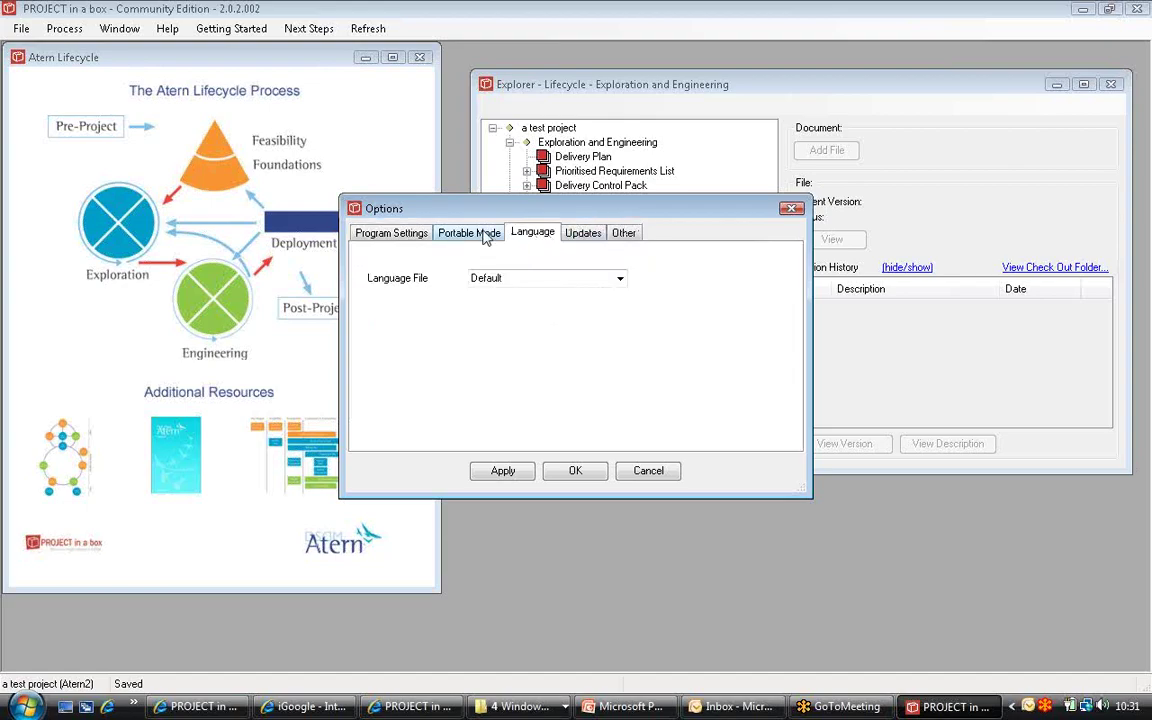
pyautogui.click(620, 280)
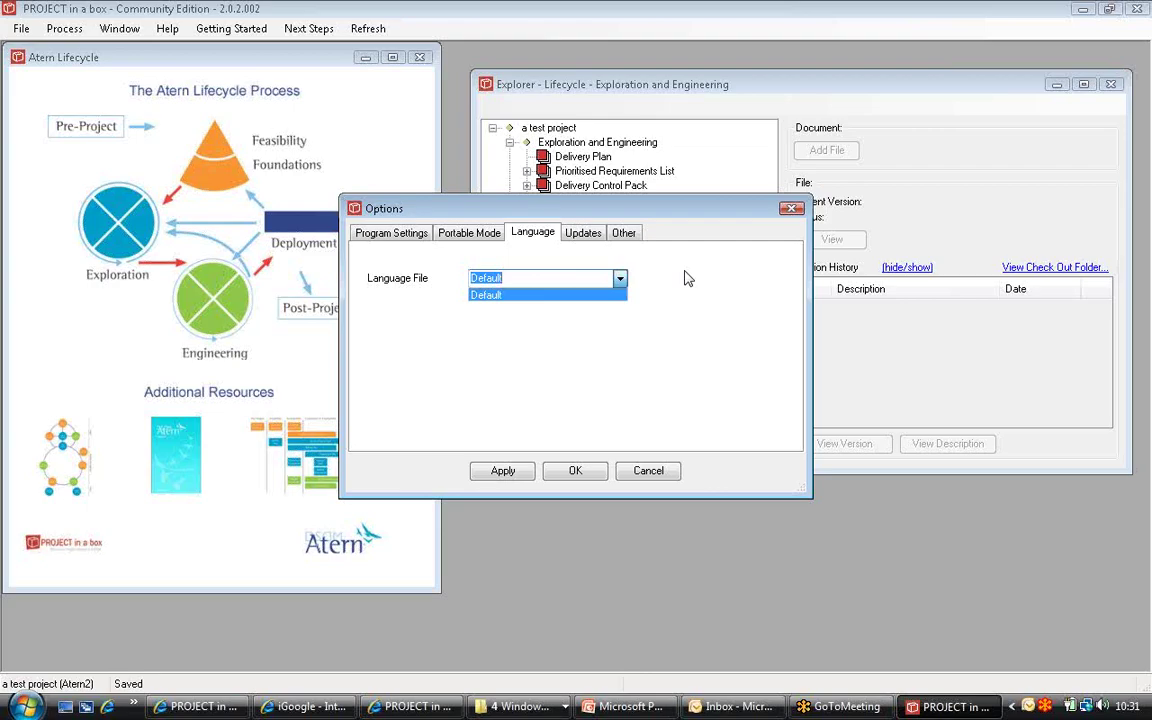
pyautogui.click(793, 210)
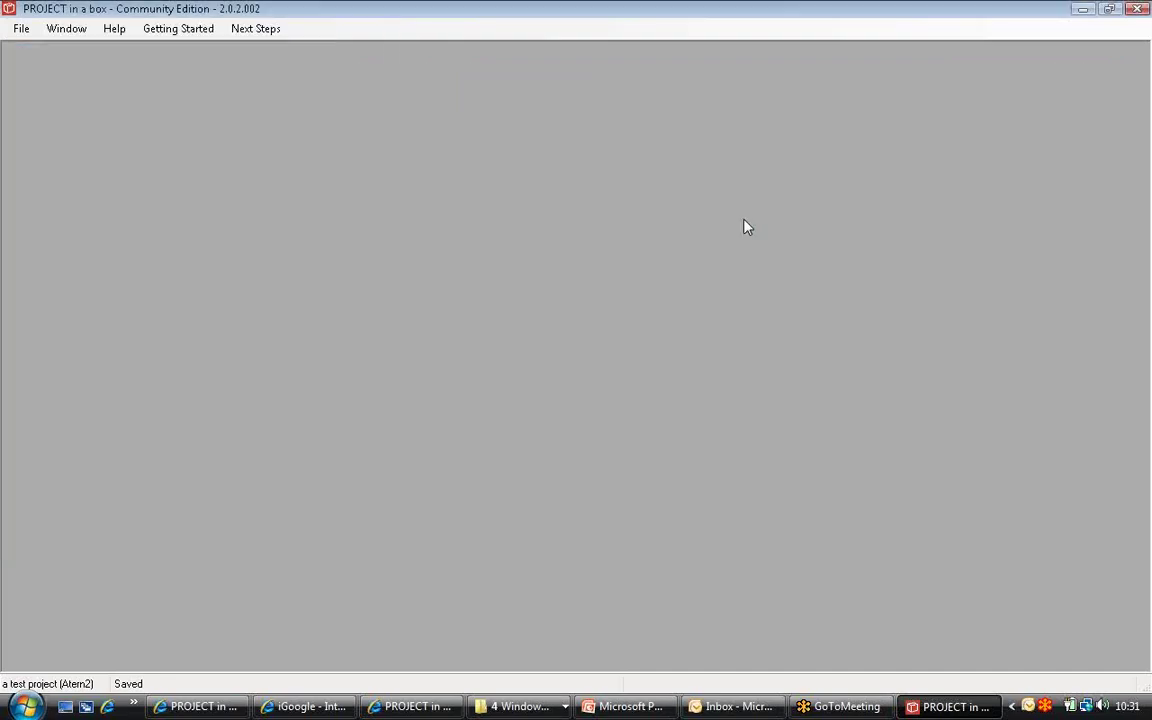
# Step: Open The Office Move project from the File menu's Select Project dialog
pyautogui.click(22, 29)
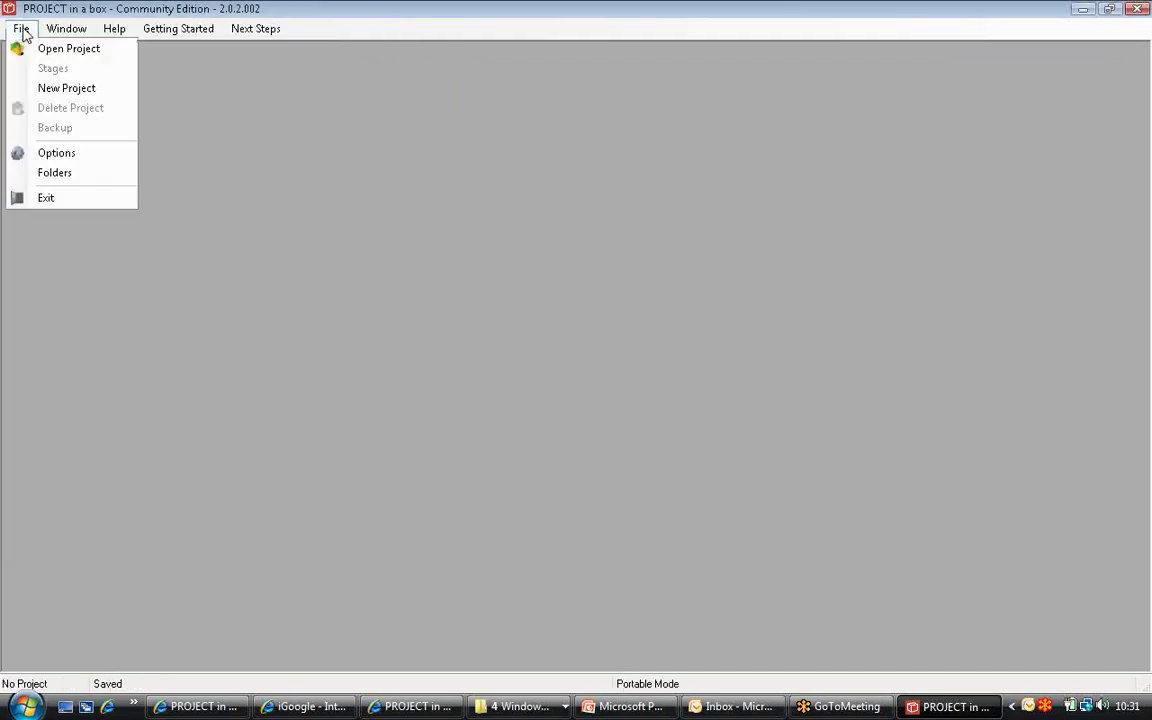
pyautogui.click(50, 48)
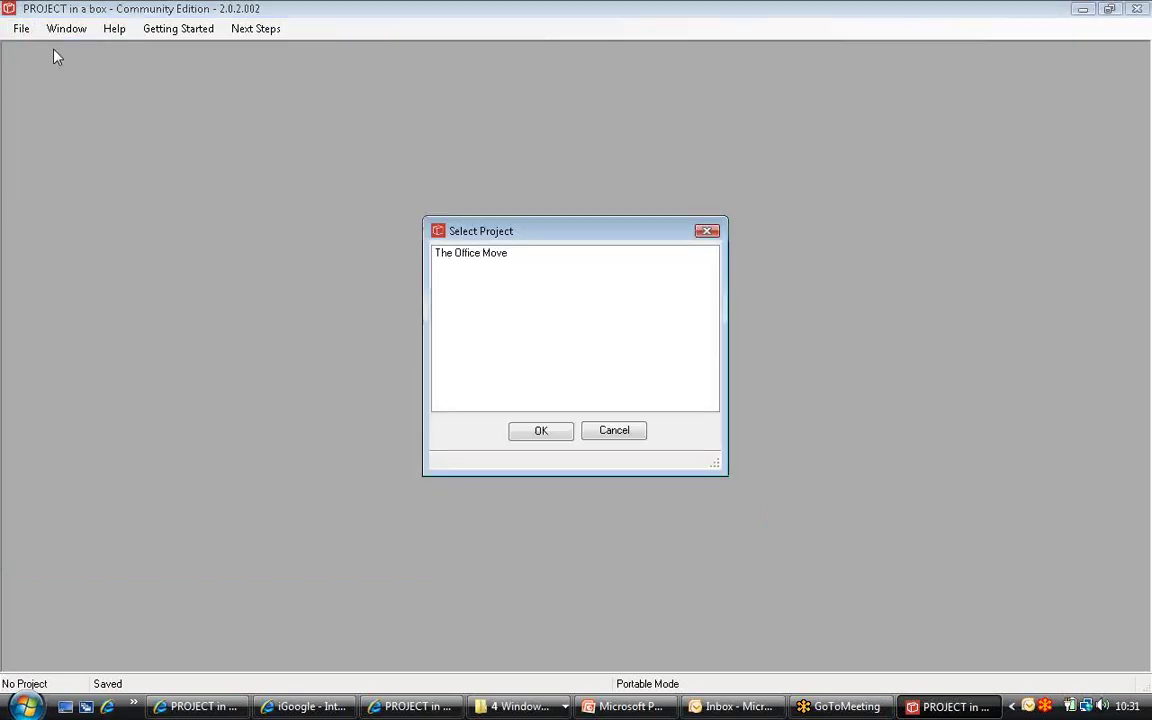
pyautogui.doubleClick(466, 257)
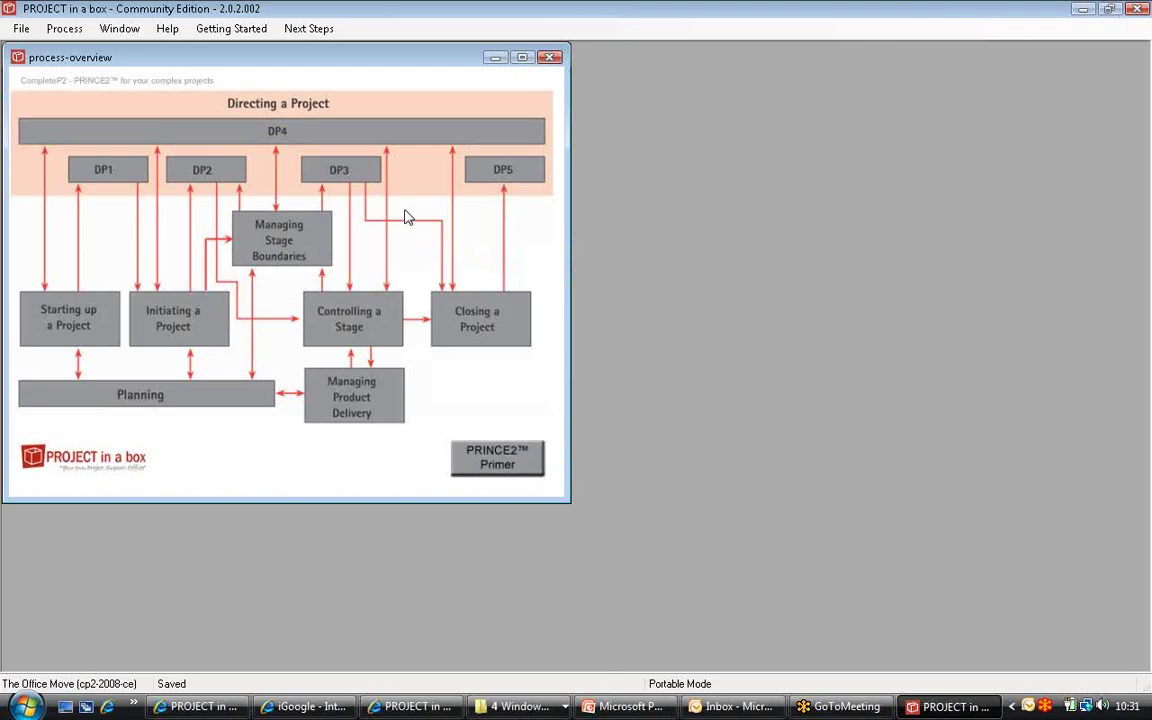
# Step: Open the Starting up a Project diagram and the SU1 Explorer, moving the Explorer aside
pyautogui.click(55, 320)
pyautogui.click(153, 345)
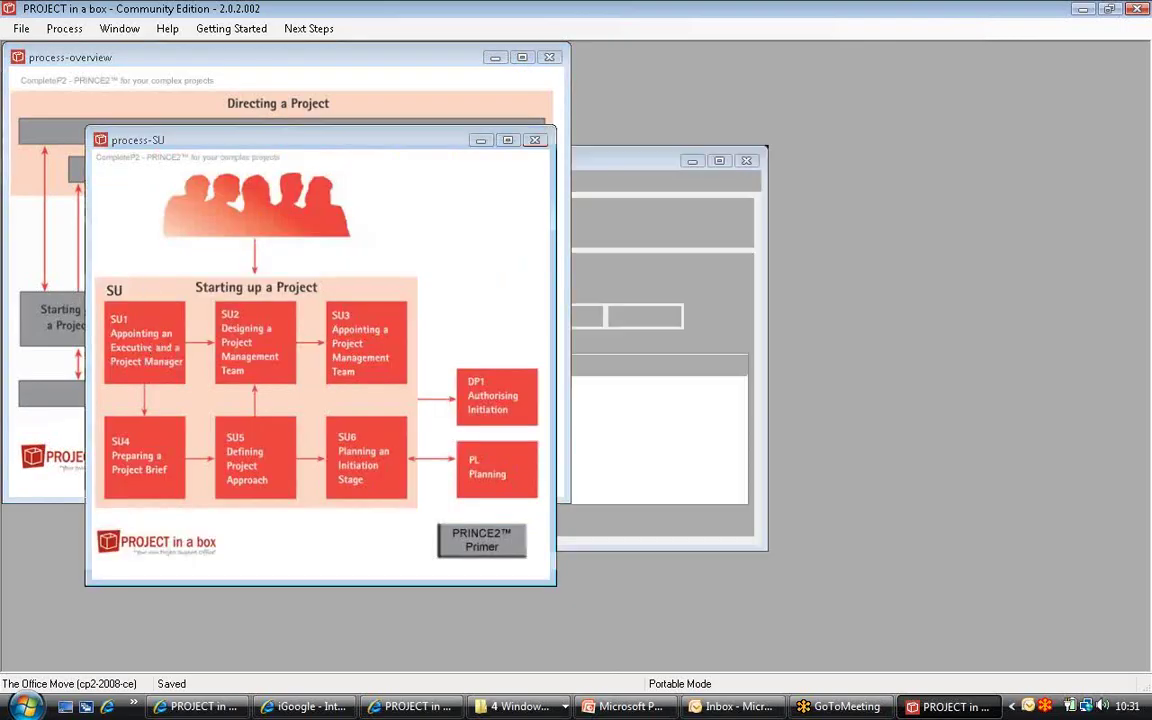
pyautogui.moveTo(308, 170); pyautogui.dragTo(522, 165)
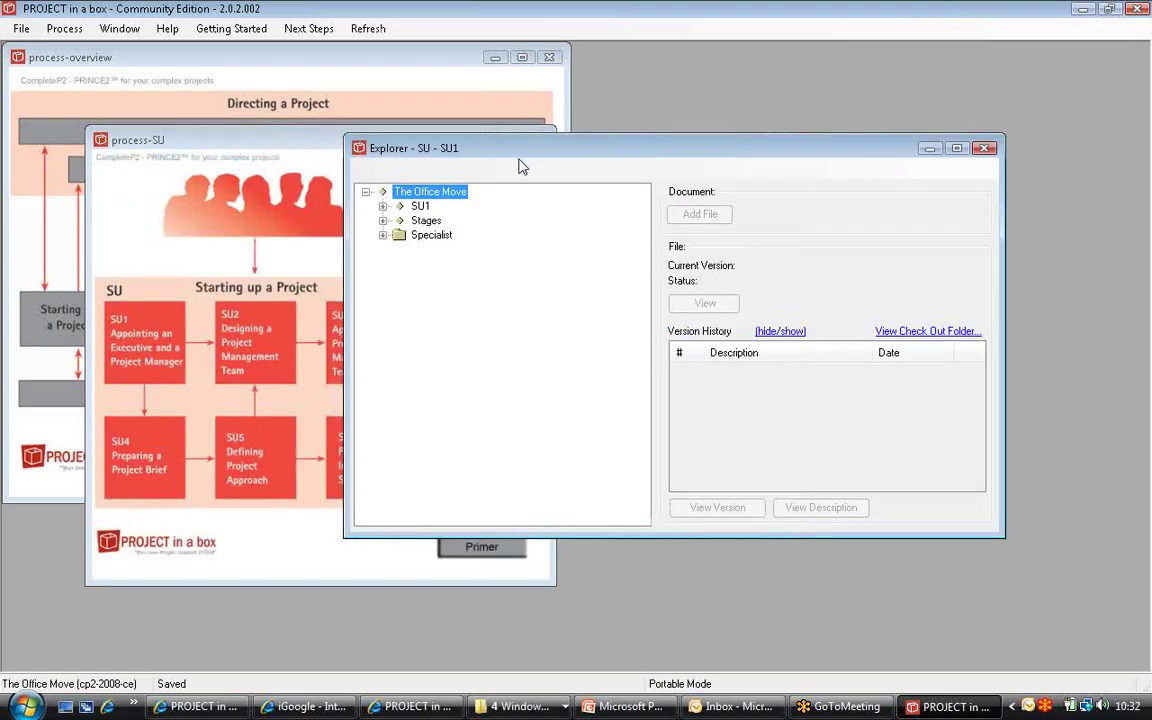